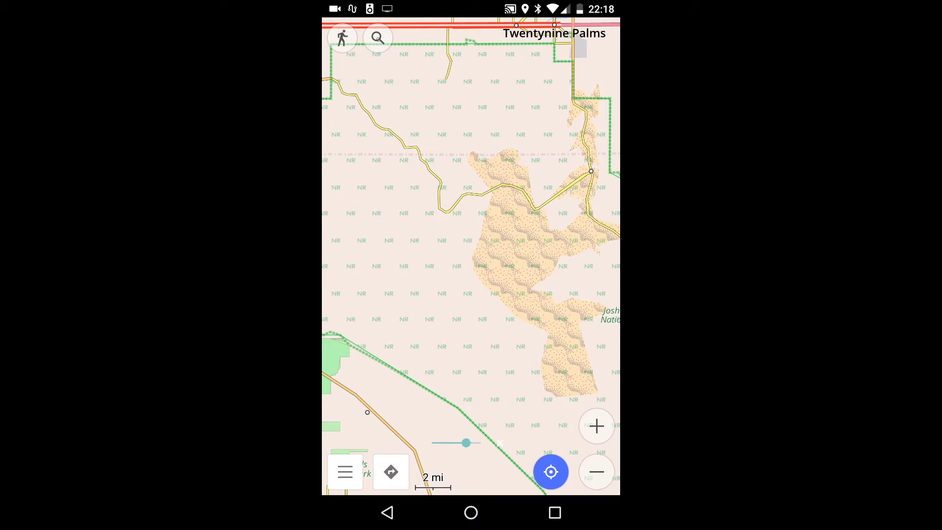
# Vary the overlay transparency between the base map and the Joshua Tree park map to compare roads and trails.
pyautogui.moveTo(466, 442); pyautogui.dragTo(432, 443)
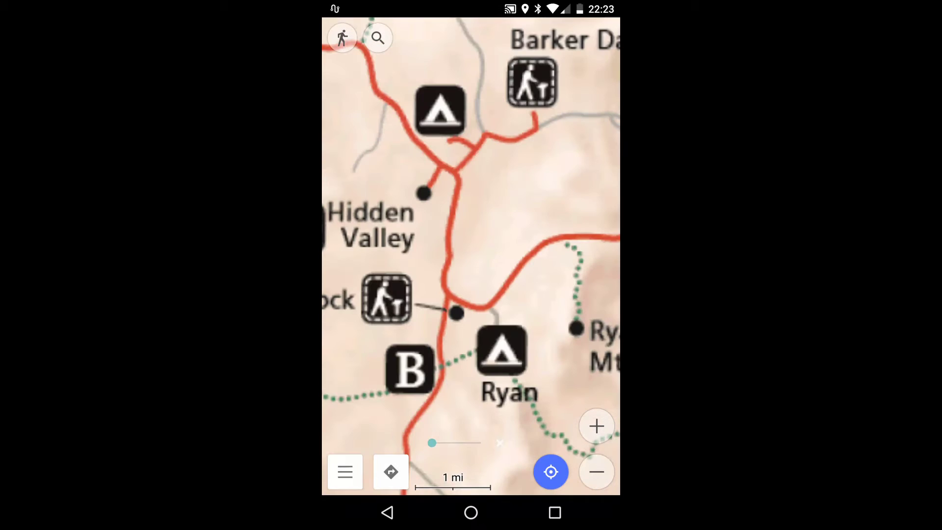
pyautogui.moveTo(432, 443); pyautogui.dragTo(481, 443)
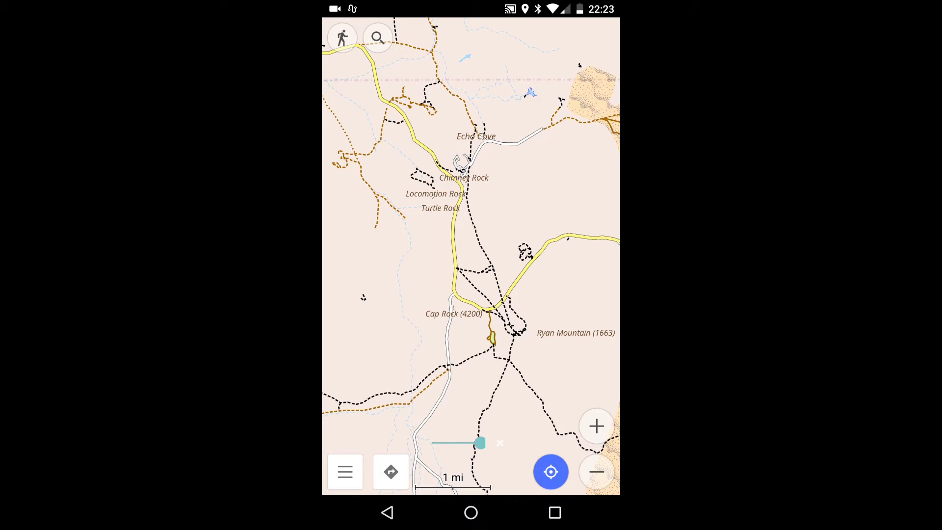
pyautogui.moveTo(480, 443); pyautogui.dragTo(431, 443)
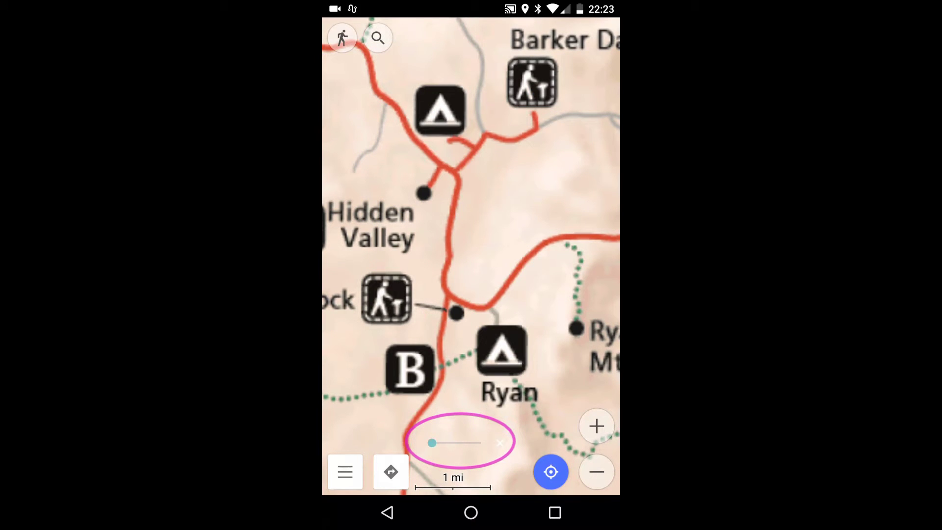
pyautogui.moveTo(432, 443); pyautogui.dragTo(465, 443)
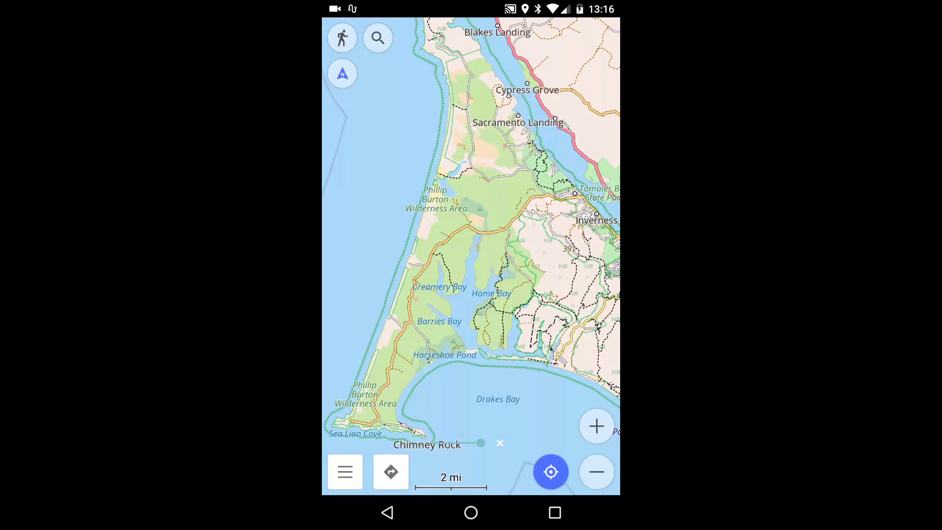
# Vary the overlay transparency to compare the base map with the Point Reyes trail map and the San Francisco cemetery-era map.
pyautogui.moveTo(481, 443); pyautogui.dragTo(433, 443)
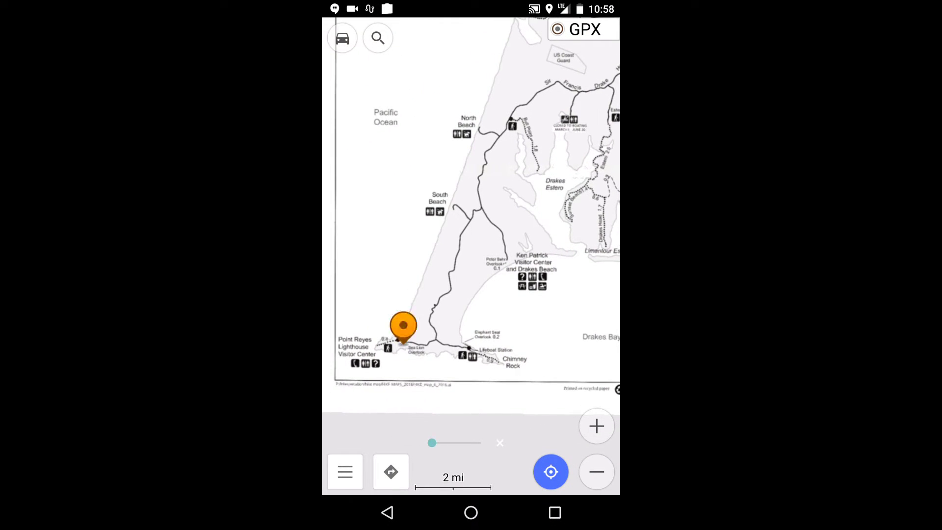
pyautogui.click(589, 380)
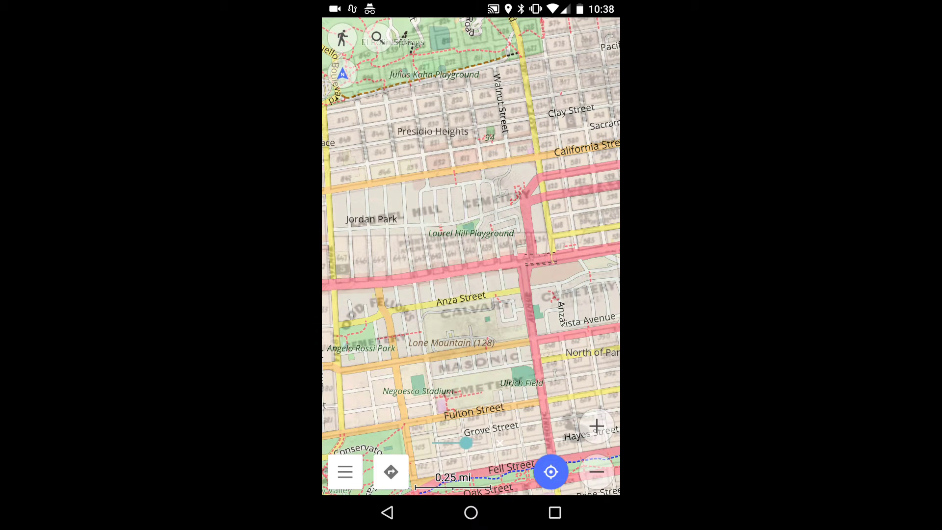
pyautogui.moveTo(466, 442)
pyautogui.mouseDown()
pyautogui.moveTo(434, 442)
pyautogui.moveTo(448, 444)
pyautogui.mouseUp()
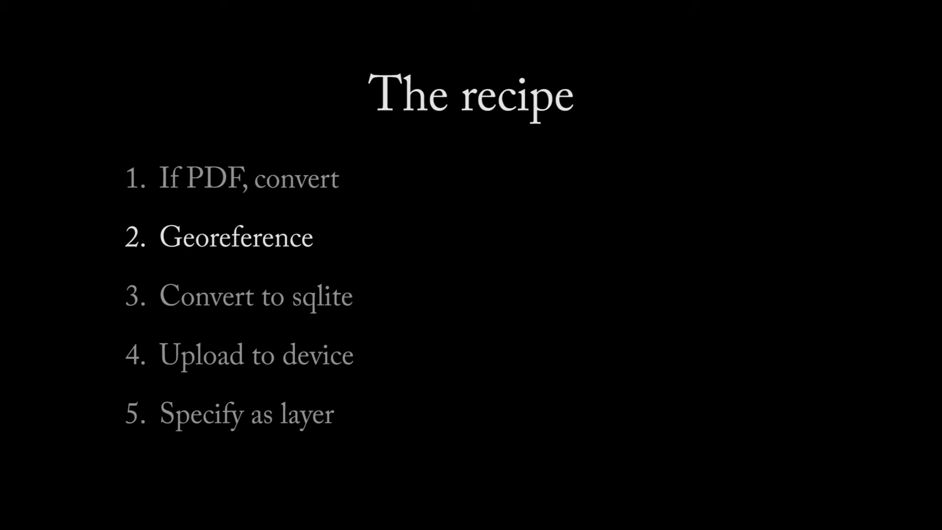
pyautogui.press('Right')
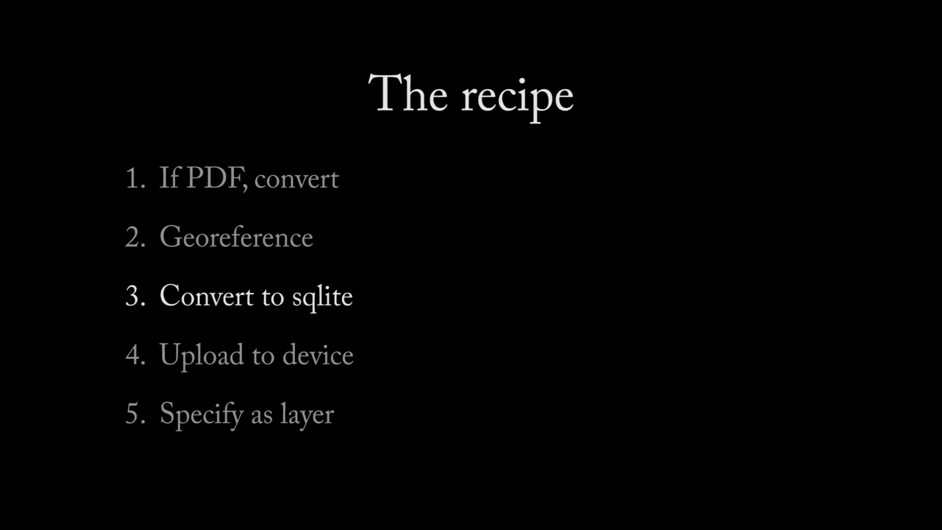
pyautogui.press('Right')
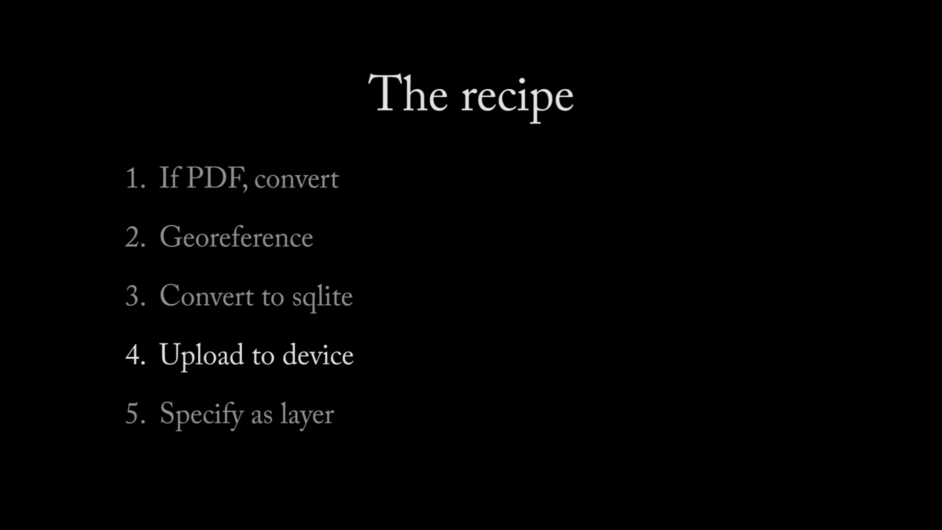
pyautogui.press('Right')
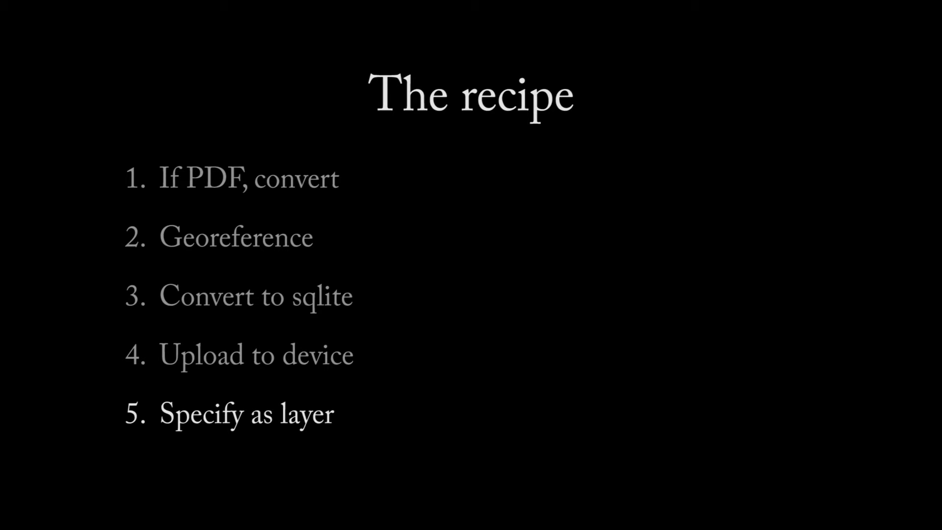
pyautogui.press('Right')
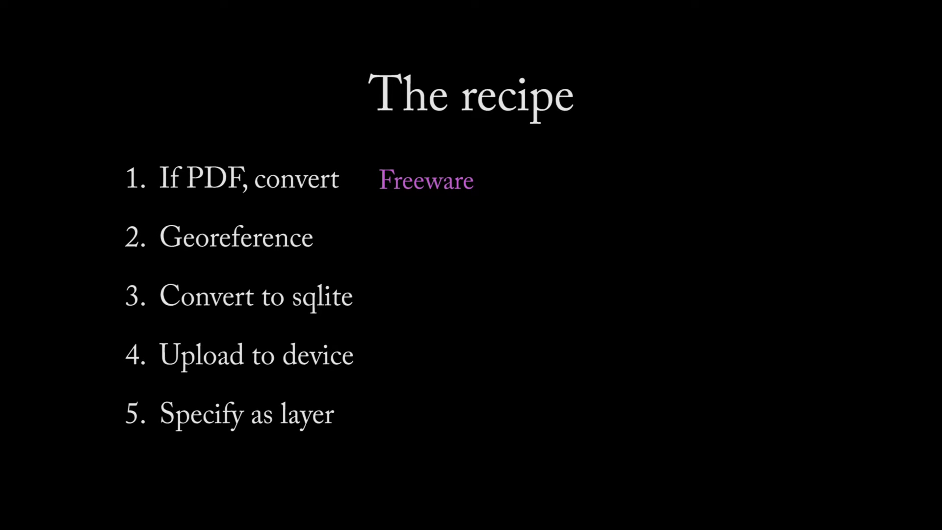
pyautogui.press('Right')
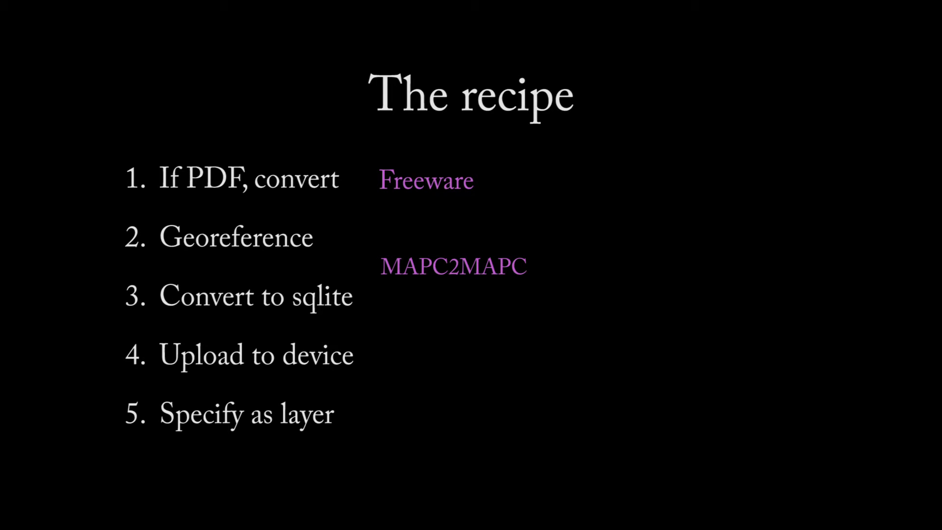
pyautogui.press('Right')
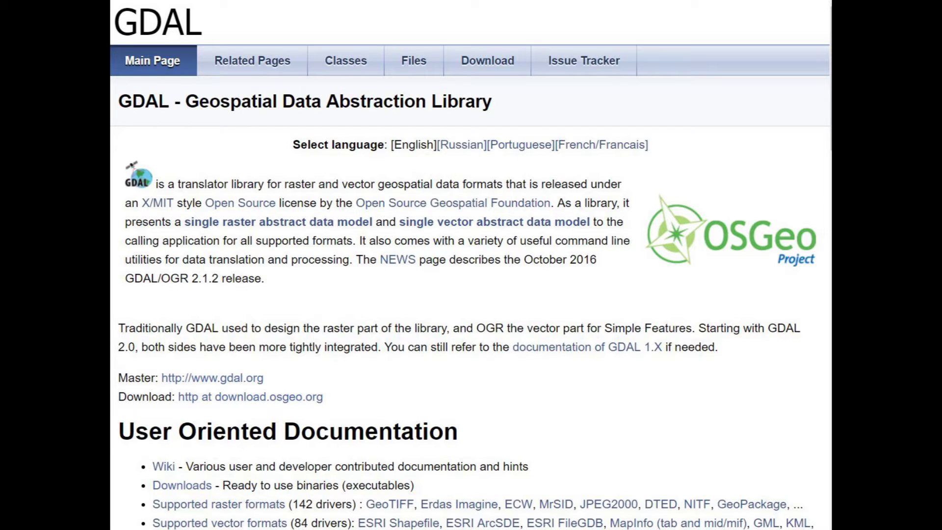
pyautogui.press('Right')
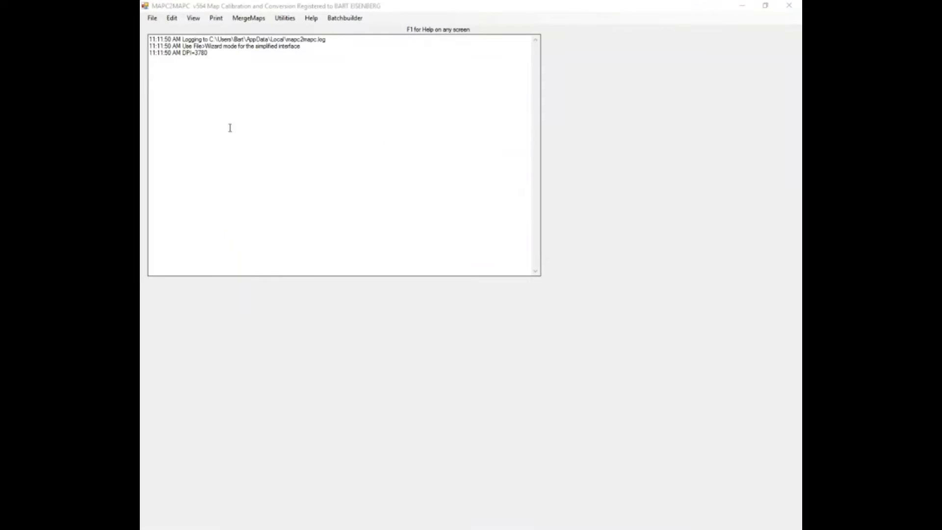
# In MAPC2MAPC, start the command for locating the GDAL_Translate utility.
pyautogui.click(172, 17)
pyautogui.moveTo(221, 30)
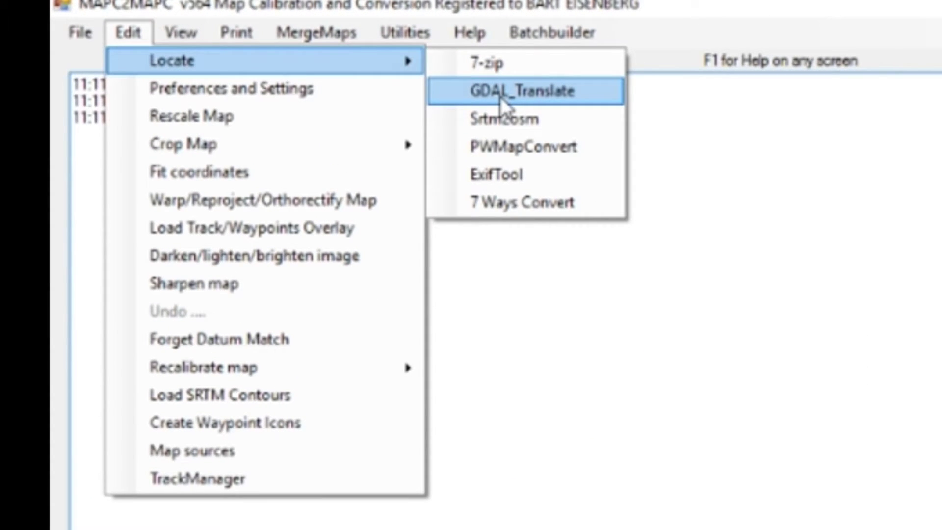
pyautogui.click(502, 93)
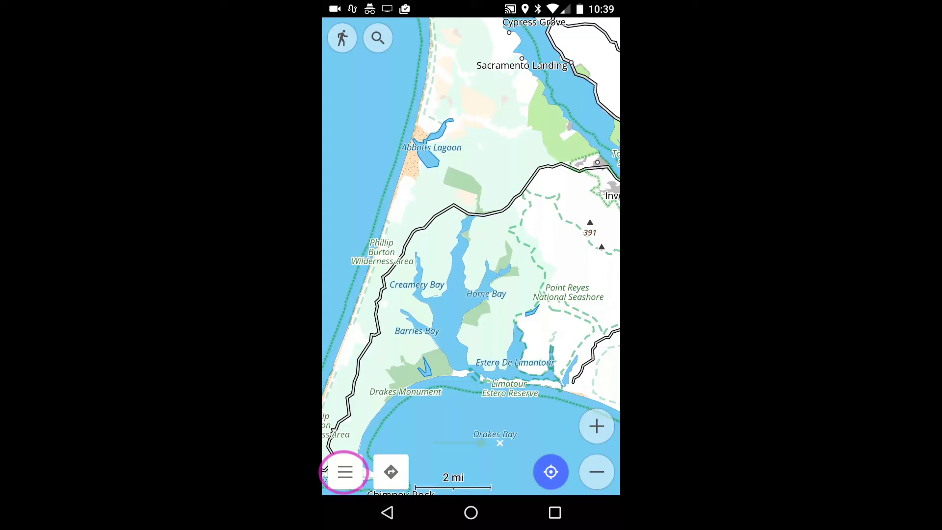
# In OsmAnd, enable the Online maps plugin.
pyautogui.click(345, 471)
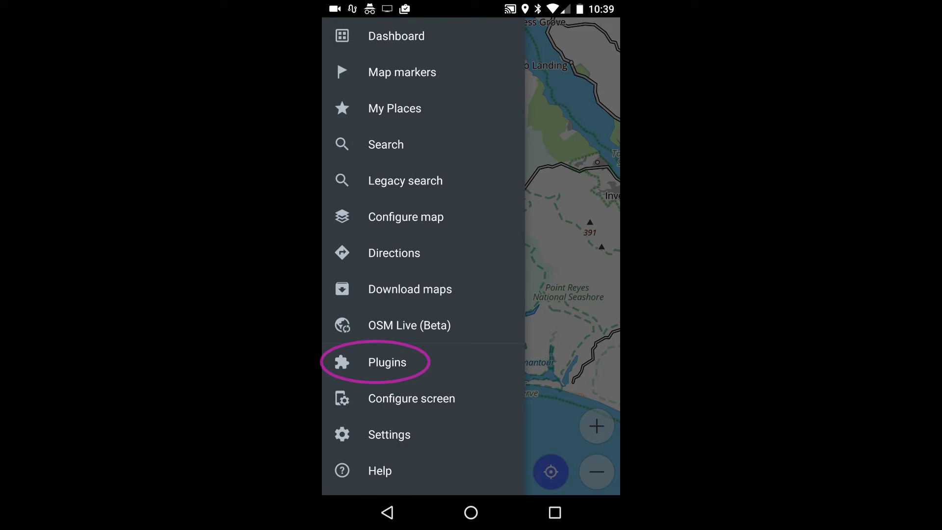
pyautogui.click(387, 362)
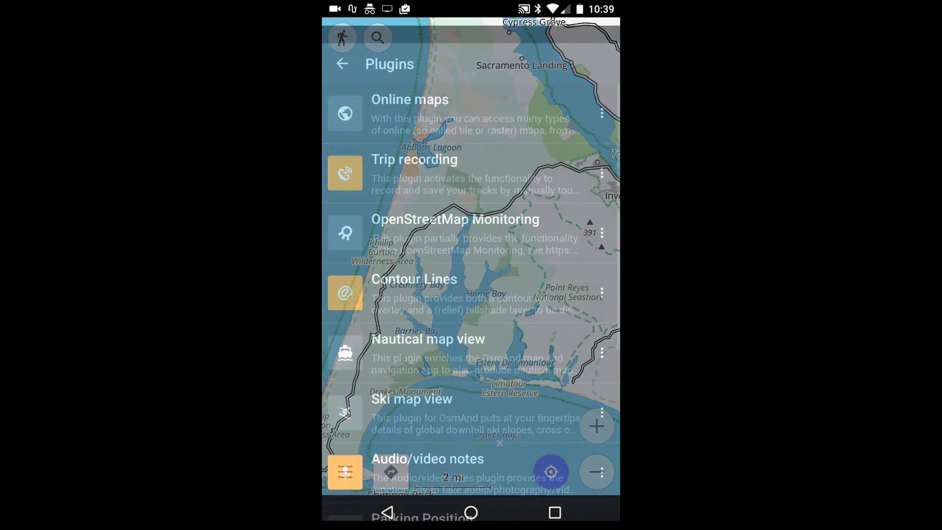
pyautogui.click(549, 88)
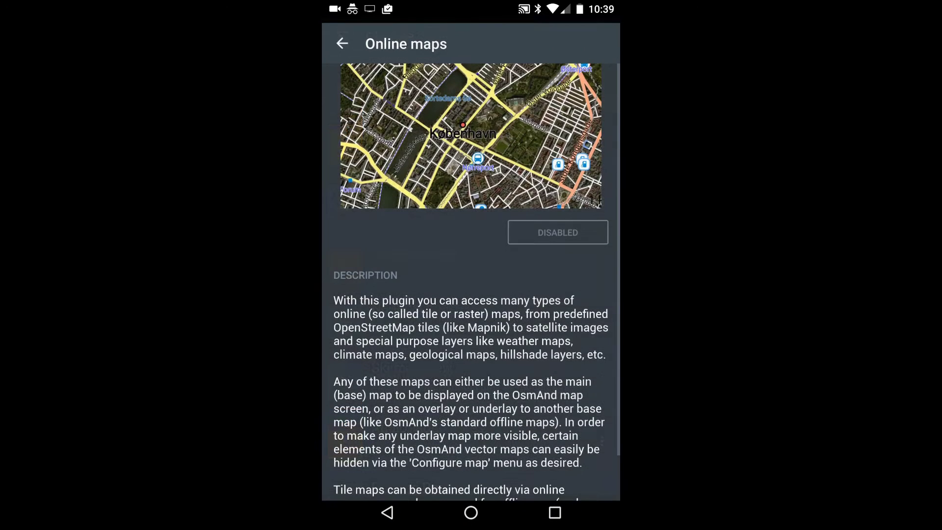
pyautogui.click(558, 226)
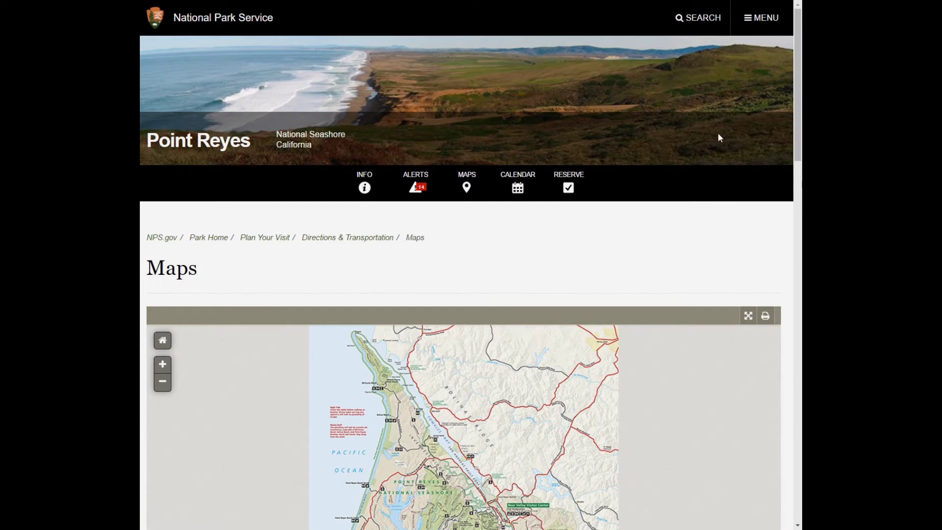
# Download the North District Trail Map from the Point Reyes Maps page and save it as map_trailsnorth PDF in the Desktop's Georeference folder.
pyautogui.moveTo(796, 131); pyautogui.dragTo(794, 247)
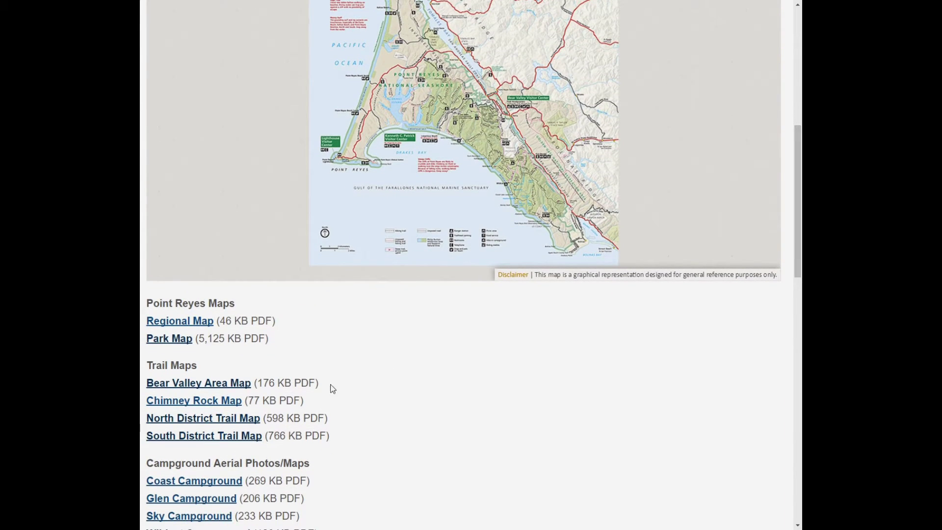
pyautogui.click(252, 415)
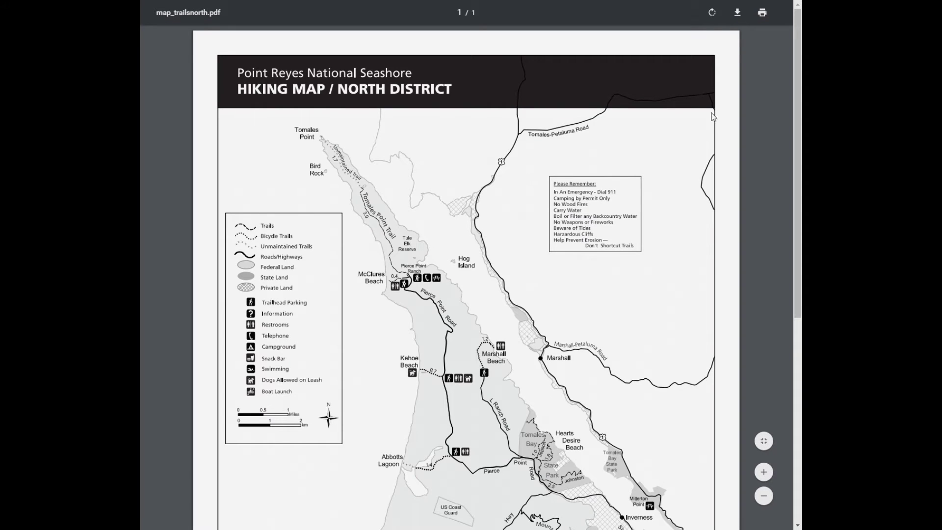
pyautogui.click(738, 15)
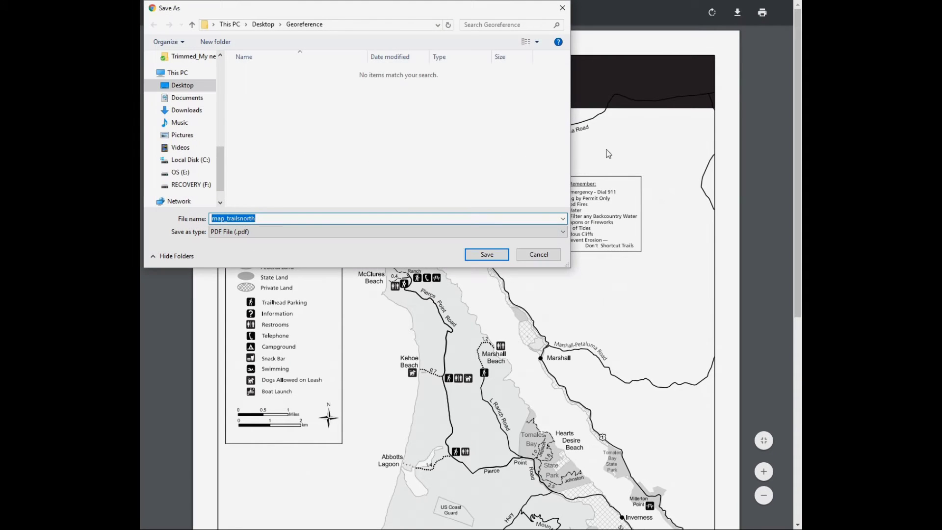
pyautogui.click(502, 259)
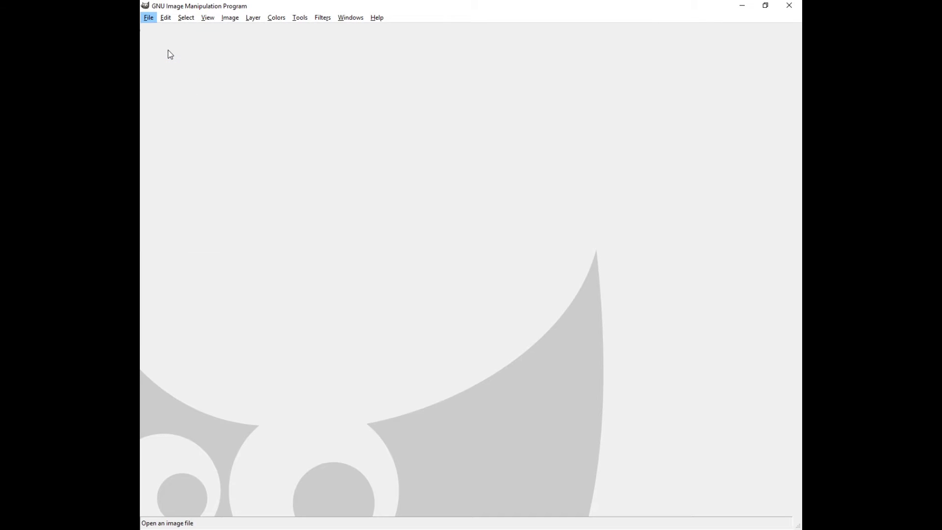
# In GIMP, open map_trailsnorth.pdf from the Georeference folder.
pyautogui.click(169, 51)
pyautogui.click(302, 118)
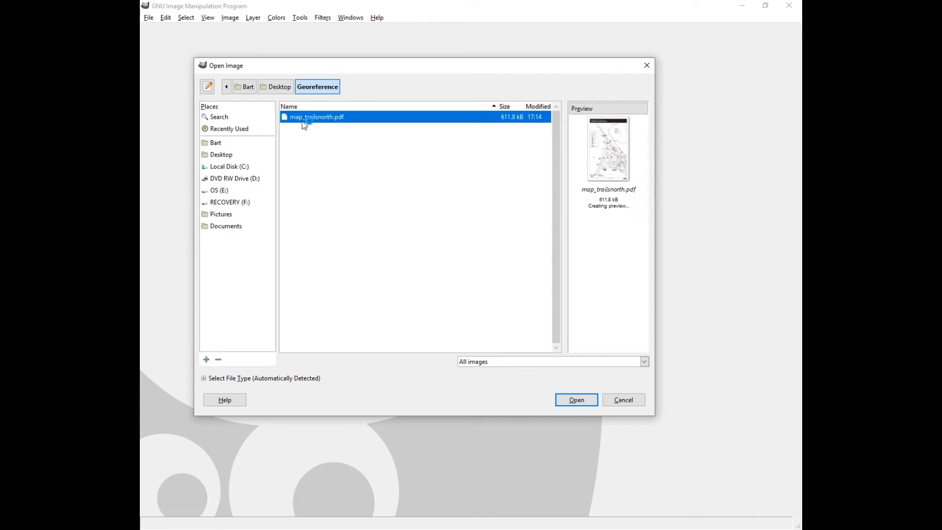
pyautogui.click(582, 405)
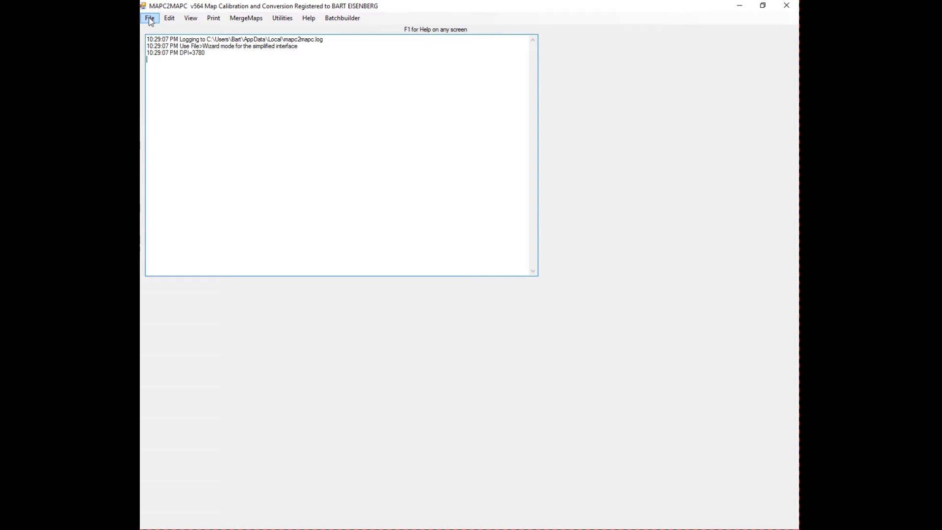
# In MAPC2MAPC, load the map_trailsnorth image for calibration from map coordinates, using the Latitude/Longitude (plate carree) grid and WGS 84 datum.
pyautogui.click(150, 19)
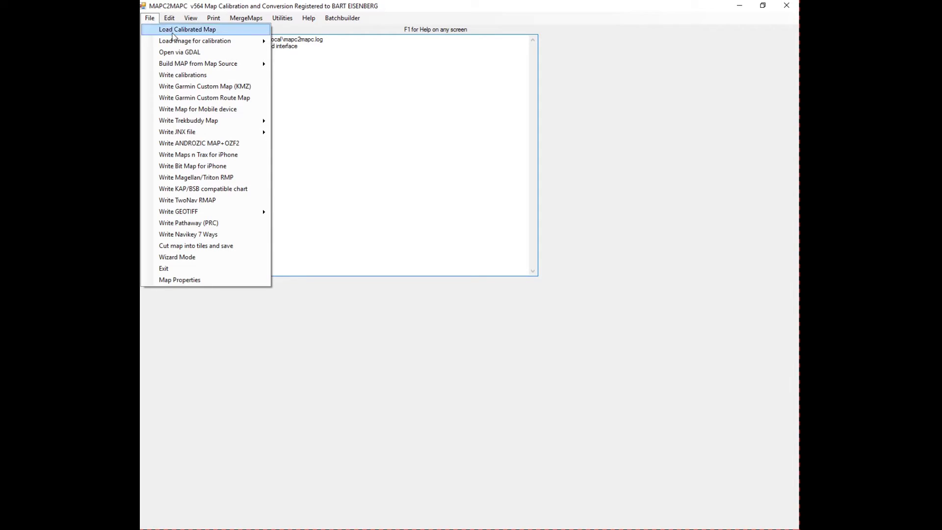
pyautogui.moveTo(182, 41)
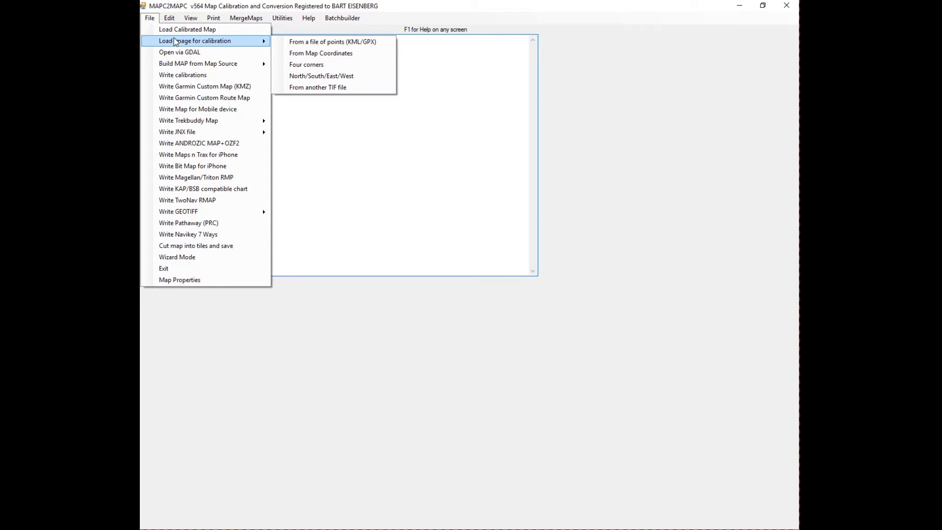
pyautogui.click(288, 53)
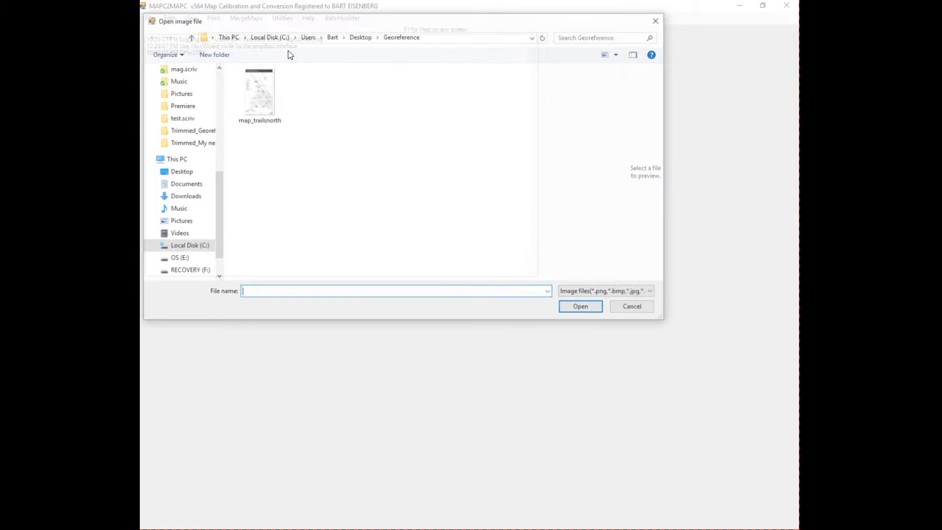
pyautogui.click(267, 80)
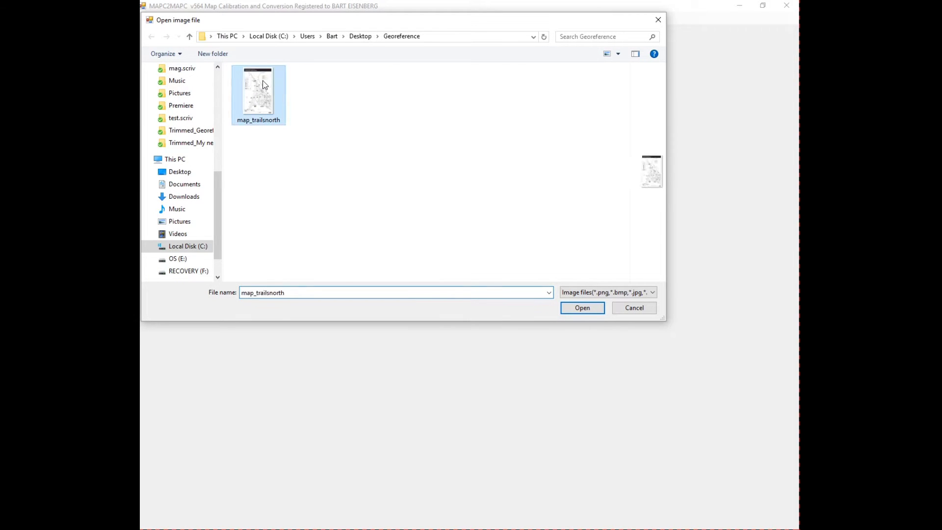
pyautogui.click(580, 308)
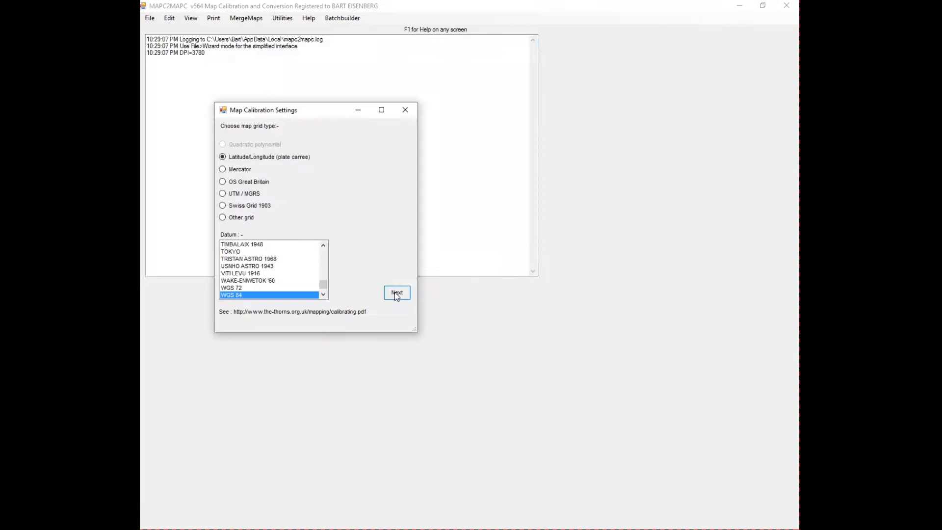
pyautogui.click(717, 388)
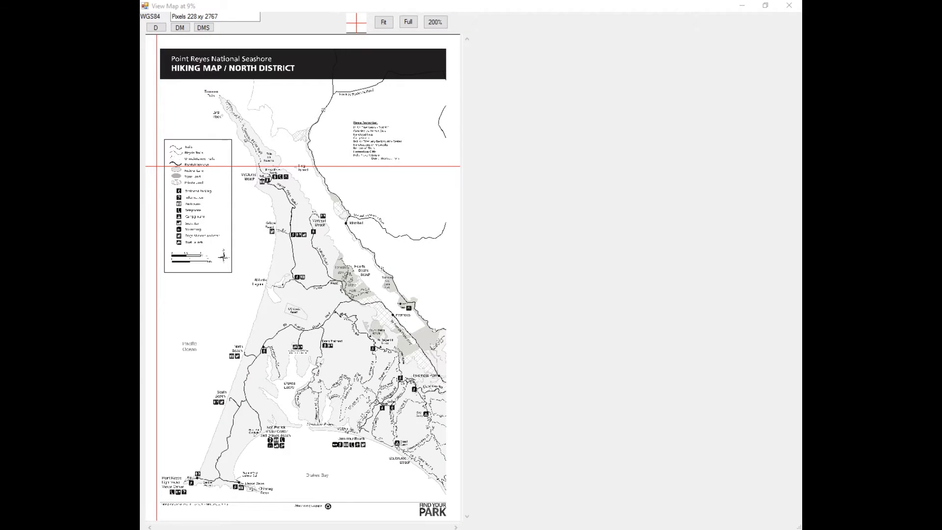
# Mark the first calibration point at the road bend beside Pierce Point Ranch, and copy the same spot's coordinates from Bing Maps.
pyautogui.scroll(2, 369, 223)
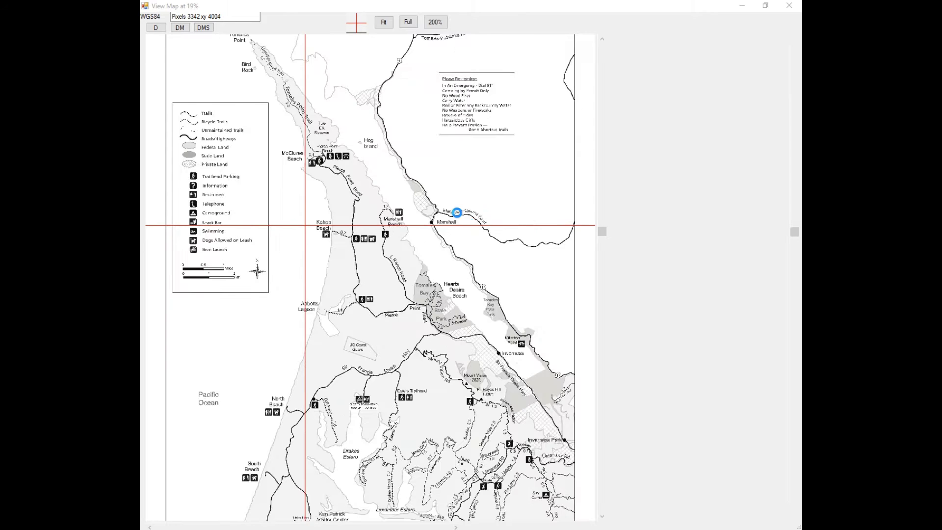
pyautogui.scroll(2, 432, 195)
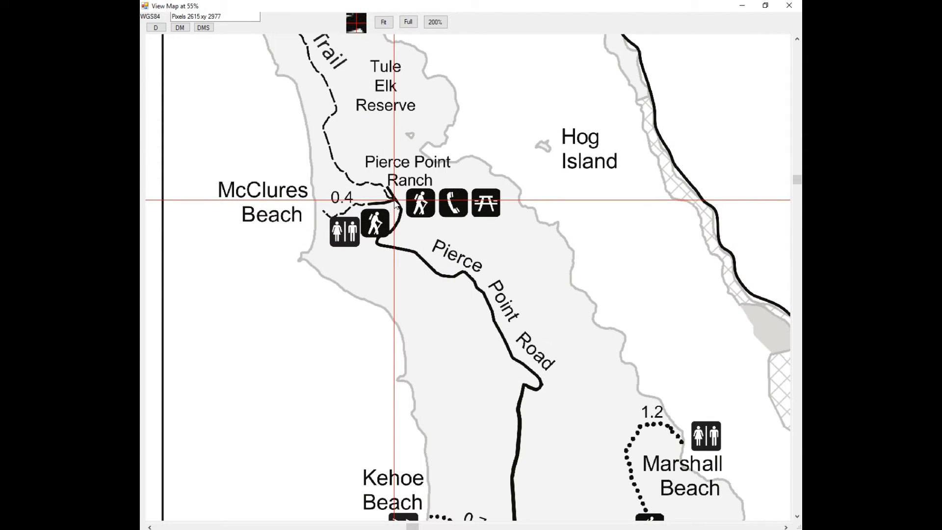
pyautogui.click(394, 199)
pyautogui.hotkey('alt', 'Tab')
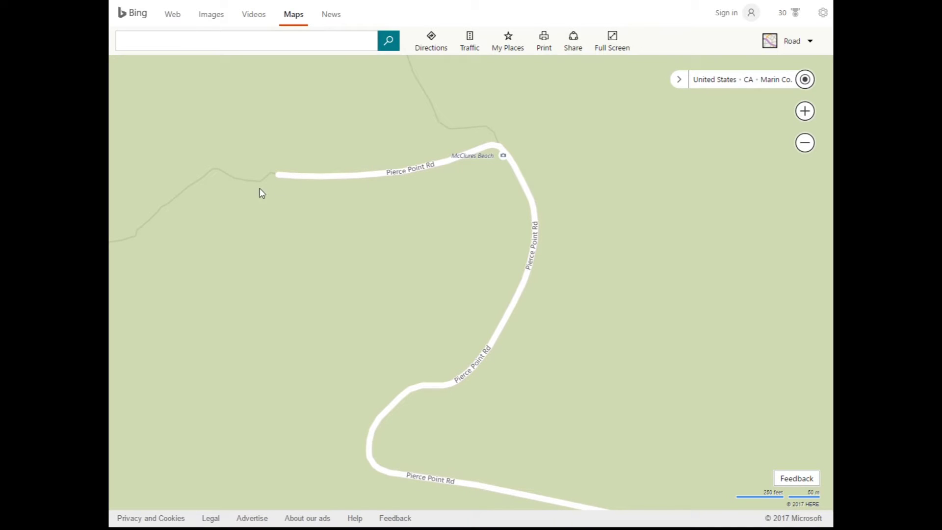
pyautogui.rightClick(496, 146)
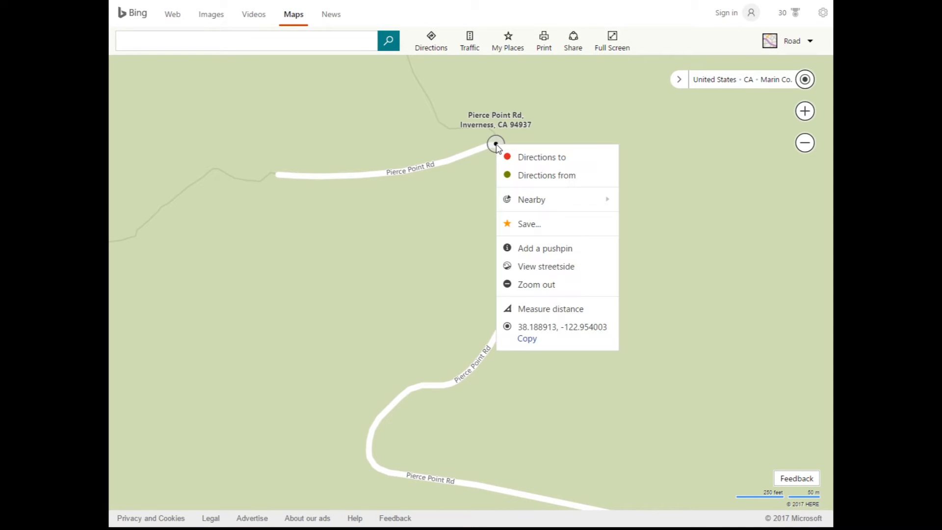
pyautogui.click(524, 343)
# In MAPC2MAPC, enter latitude 38.188913 N and longitude 122.954003 W for the first calibration point.
pyautogui.hotkey('ctrl', 'v')
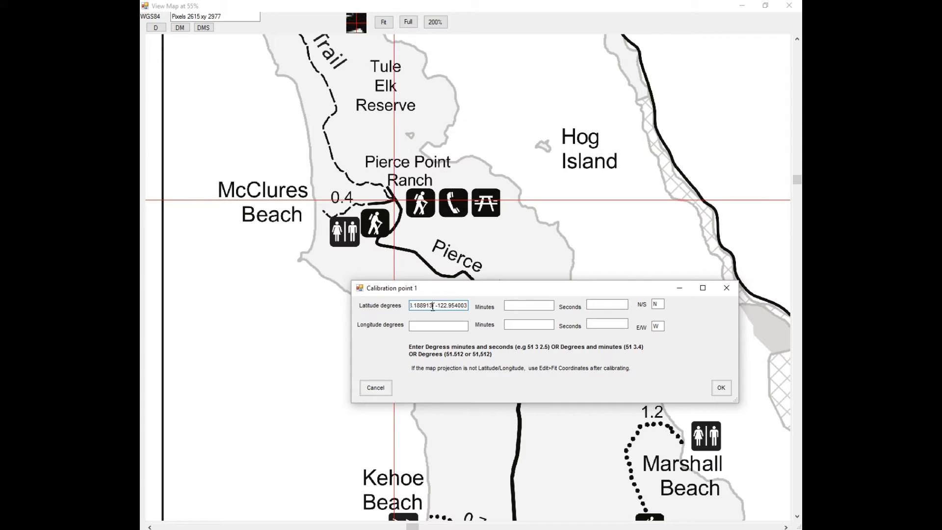
pyautogui.moveTo(432, 307); pyautogui.dragTo(470, 306)
pyautogui.hotkey('ctrl', 'x')
pyautogui.click(441, 327)
pyautogui.hotkey('ctrl', 'v')
pyautogui.moveTo(420, 327); pyautogui.dragTo(402, 329)
pyautogui.press('Delete')
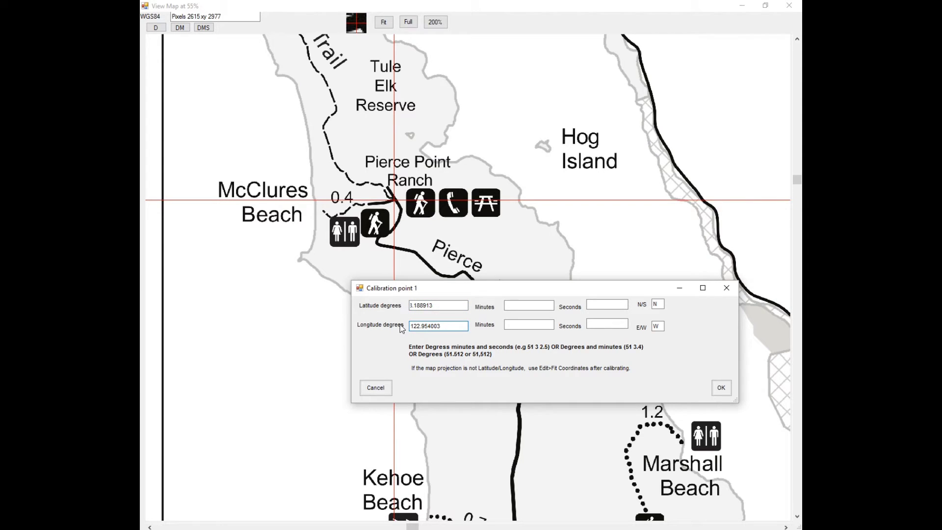
pyautogui.click(721, 387)
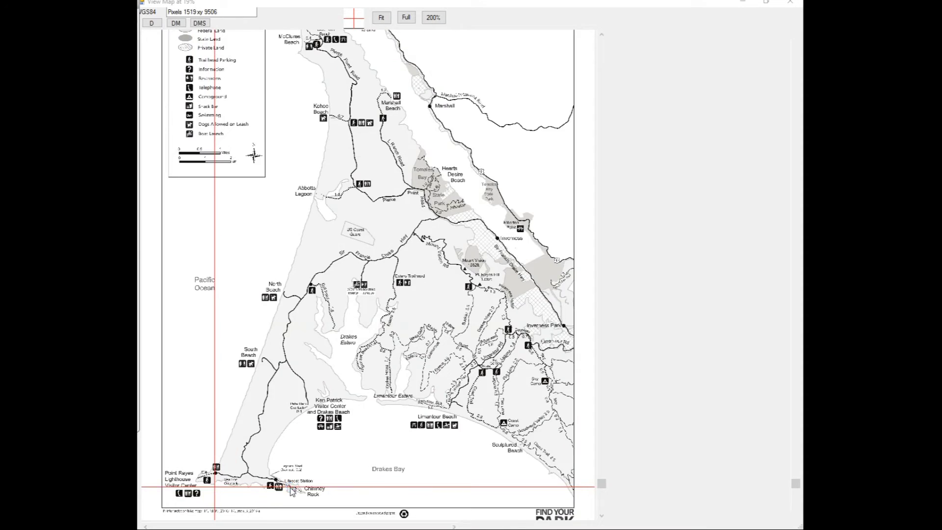
# Mark the road junction north-east of Sea Lion Overlook for calibration, and copy the Chimney Rock Rd junction's coordinates from Bing Maps.
pyautogui.scroll(5, 341, 471)
pyautogui.scroll(2, 341, 470)
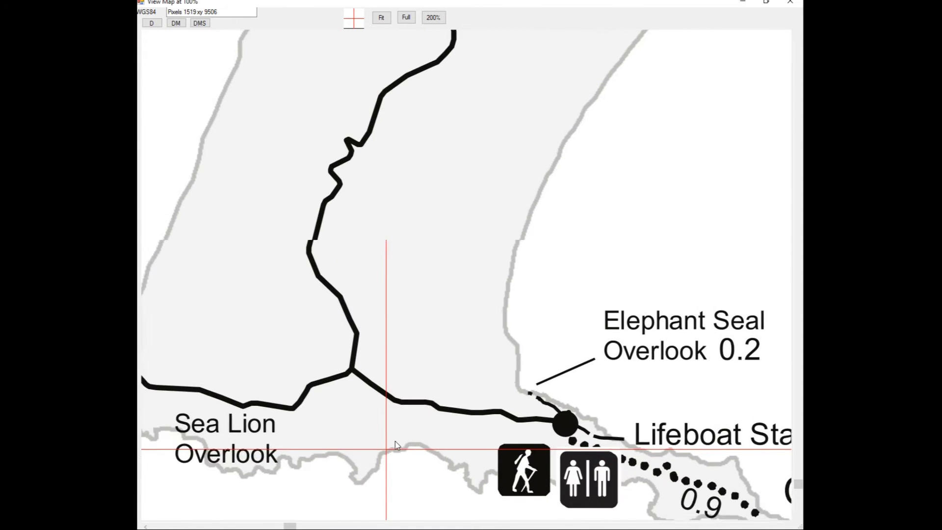
pyautogui.moveTo(386, 444); pyautogui.dragTo(488, 484)
pyautogui.click(456, 311)
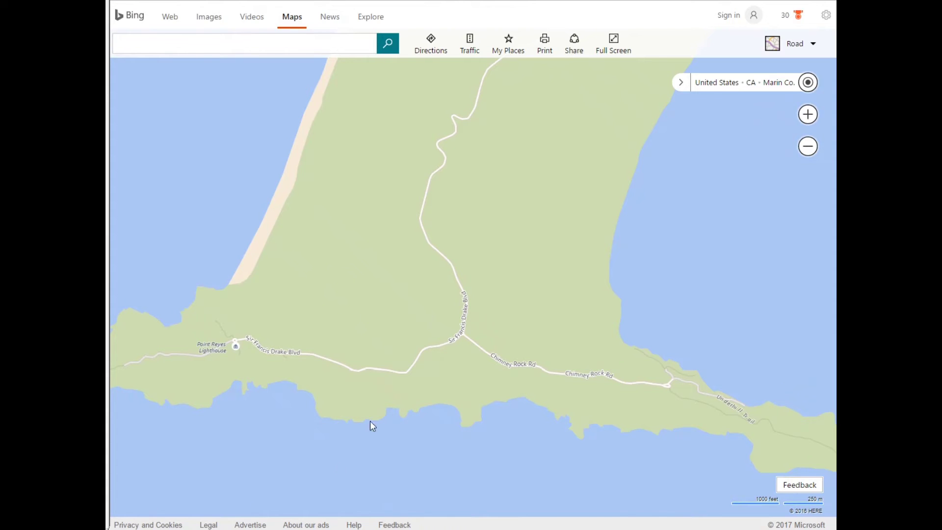
pyautogui.rightClick(464, 334)
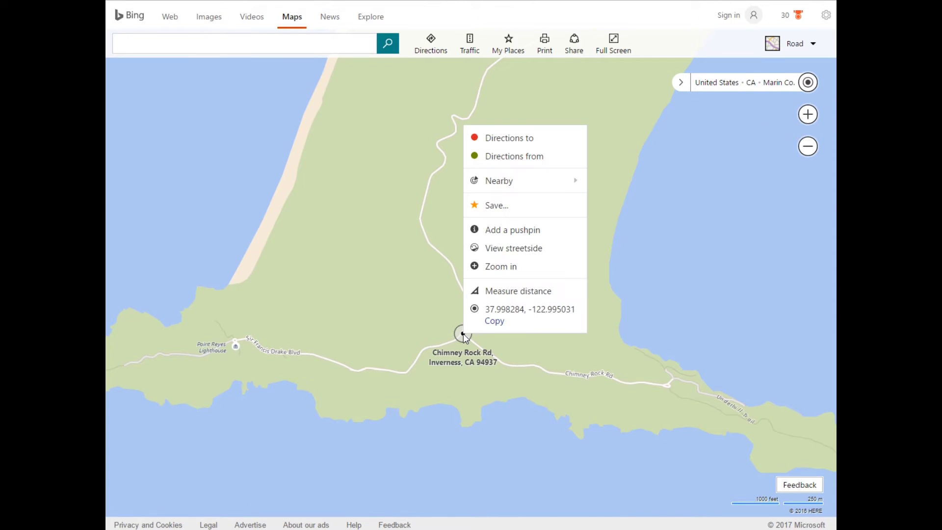
pyautogui.click(488, 322)
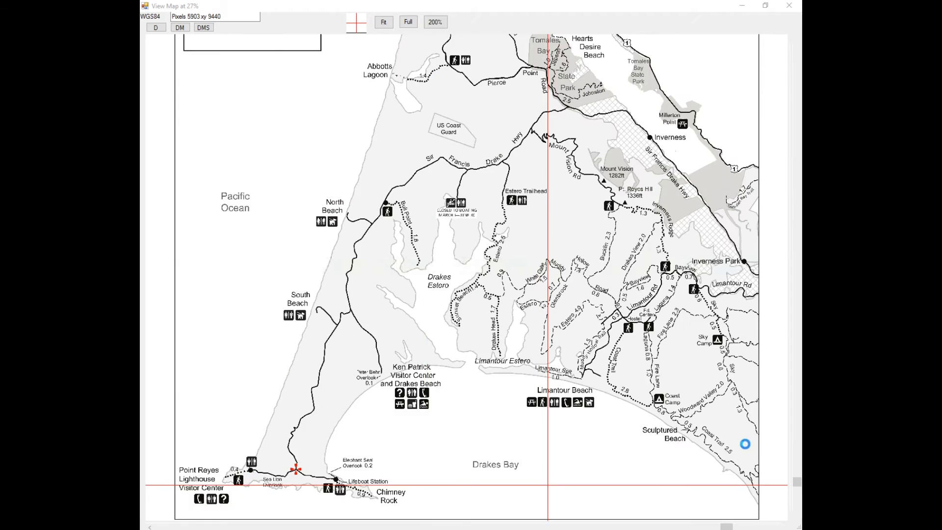
# In MAPC2MAPC, add a third calibration point on the trail south-east of Sky Camp, entering latitude 38.025344 and its copied longitude.
pyautogui.scroll(1, 750, 451)
pyautogui.click(736, 338)
pyautogui.click(435, 305)
pyautogui.hotkey('ctrl', 'v')
pyautogui.moveTo(435, 306); pyautogui.dragTo(468, 305)
pyautogui.press('BackSpace')
pyautogui.press('Tab')
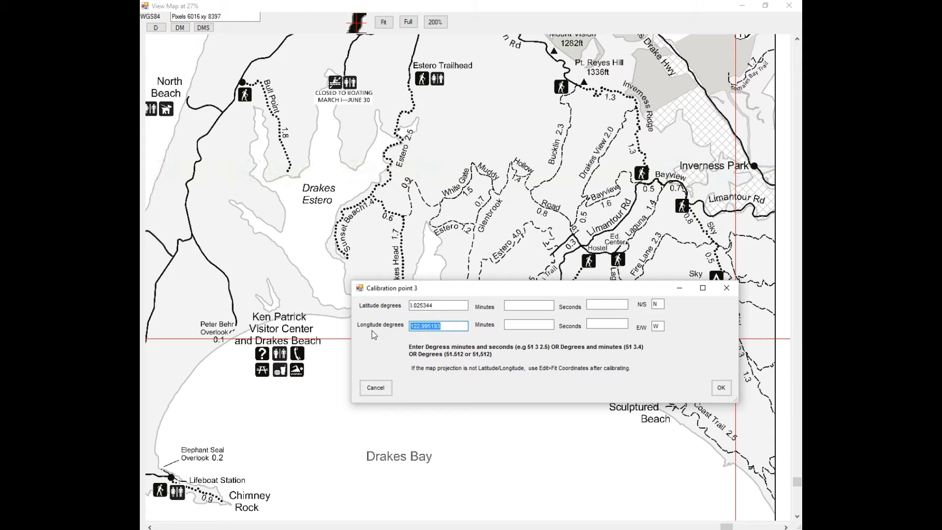
pyautogui.hotkey('ctrl', 'v')
pyautogui.click(721, 387)
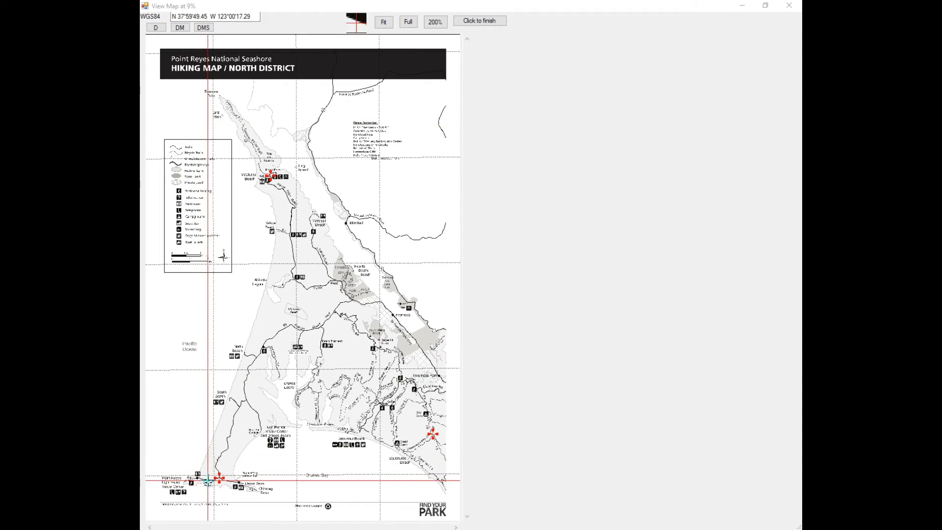
# Move the calibration marker at the southern road junction up to Y 9291 and finish the map's calibration.
pyautogui.click(219, 477)
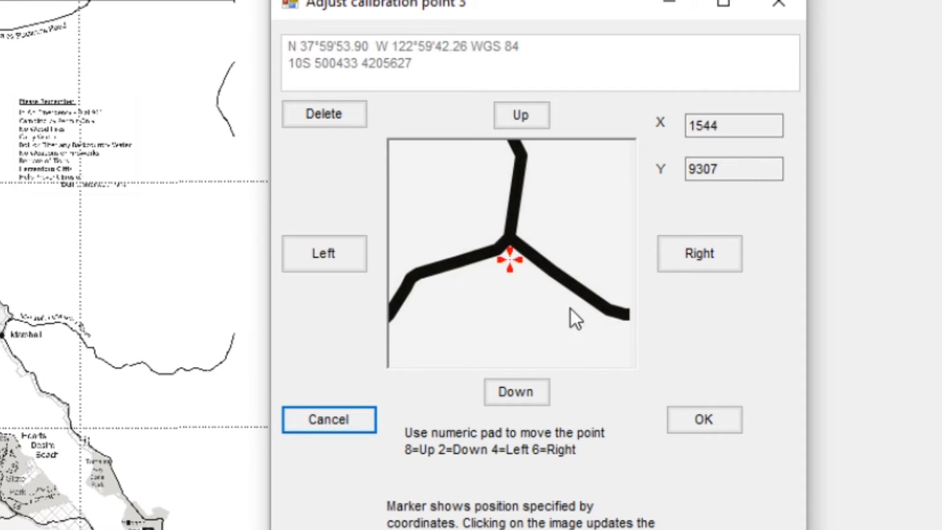
pyautogui.click(541, 116)
pyautogui.click(541, 116)
pyautogui.click(541, 117)
pyautogui.doubleClick(541, 116)
pyautogui.doubleClick(541, 116)
pyautogui.click(541, 117)
pyautogui.doubleClick(541, 117)
pyautogui.doubleClick(541, 116)
pyautogui.doubleClick(541, 116)
pyautogui.click(541, 116)
pyautogui.click(541, 116)
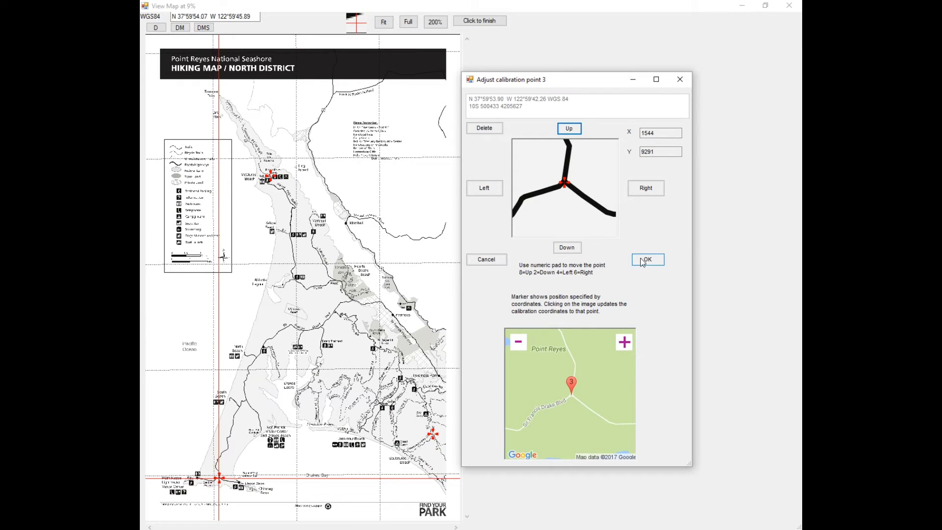
pyautogui.click(645, 260)
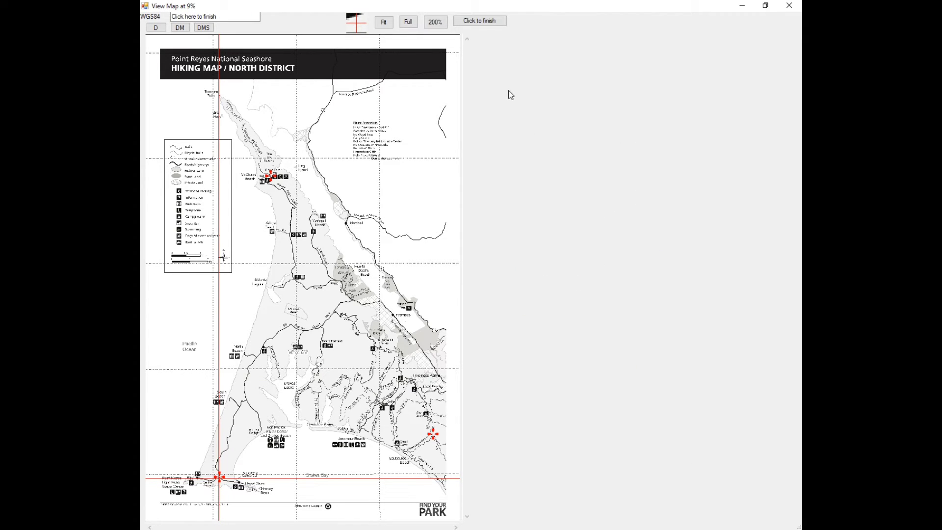
pyautogui.click(480, 22)
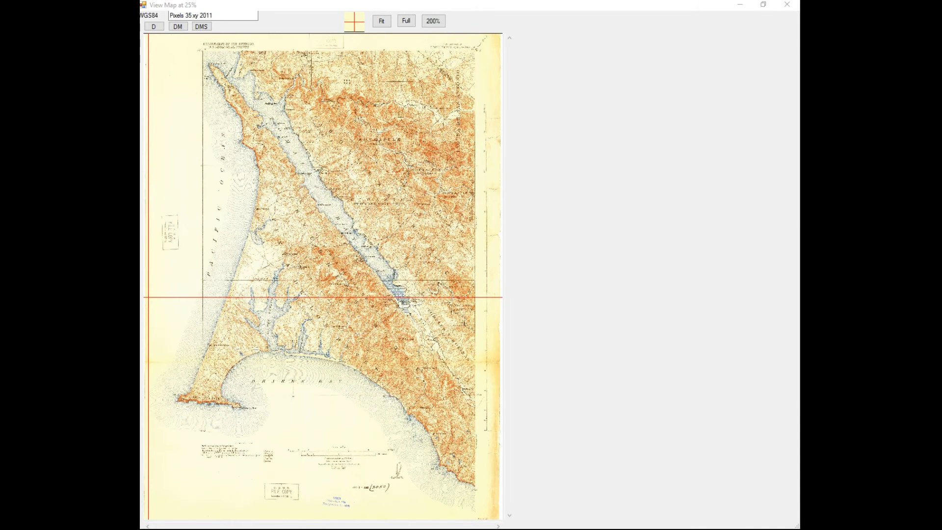
# On the Point Reyes quadrangle map, set calibration points at the north-west corner (38°15' N, 123° W) and the 38° N, 123° W crossing.
pyautogui.click(202, 51)
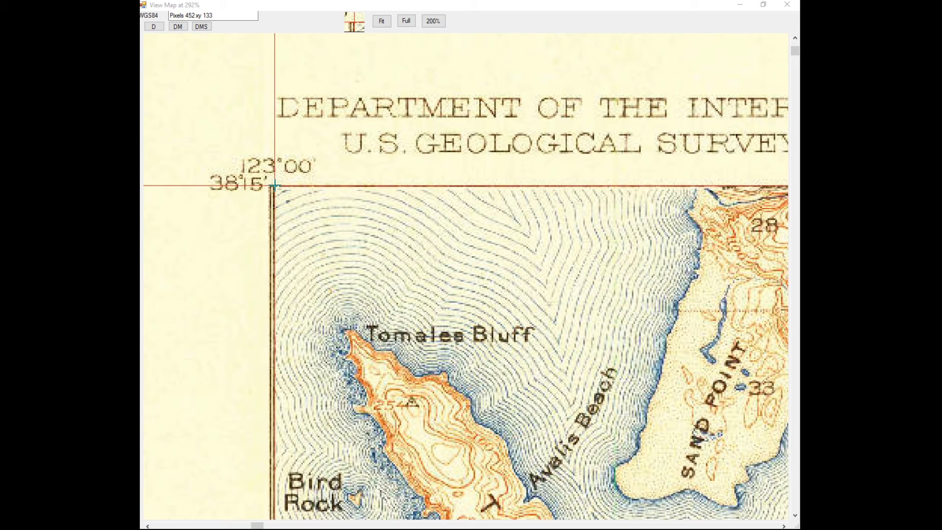
pyautogui.click(275, 185)
pyautogui.write('38')
pyautogui.press('Tab')
pyautogui.press('Tab')
pyautogui.press('Tab')
pyautogui.press('Tab')
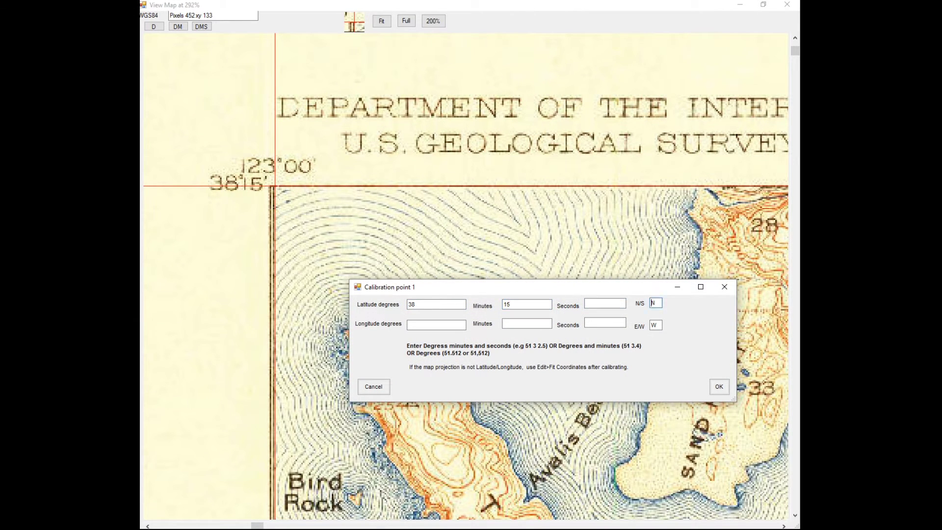
pyautogui.write('123')
pyautogui.click(720, 387)
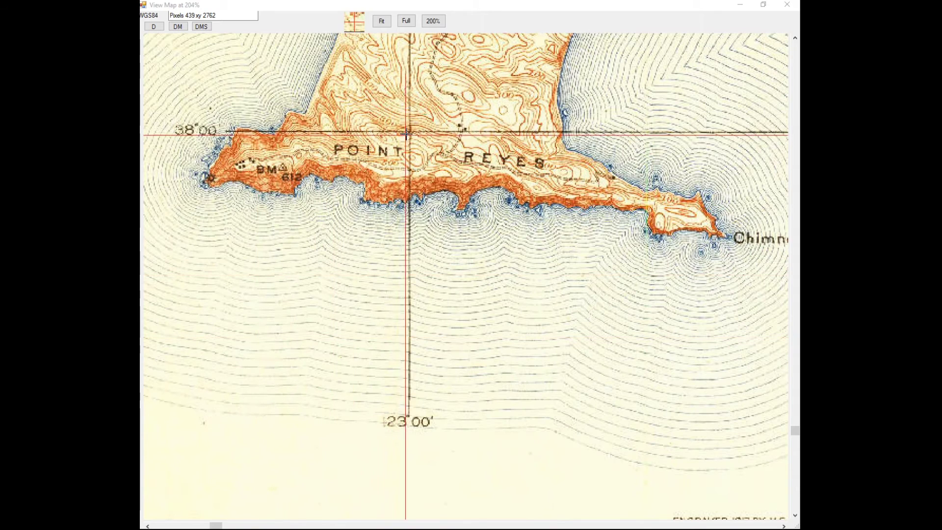
pyautogui.click(411, 133)
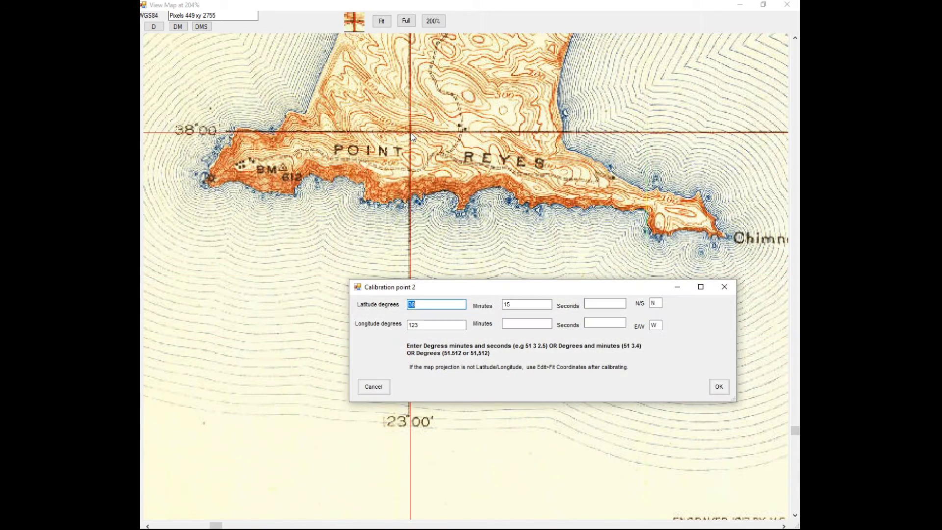
pyautogui.click(719, 386)
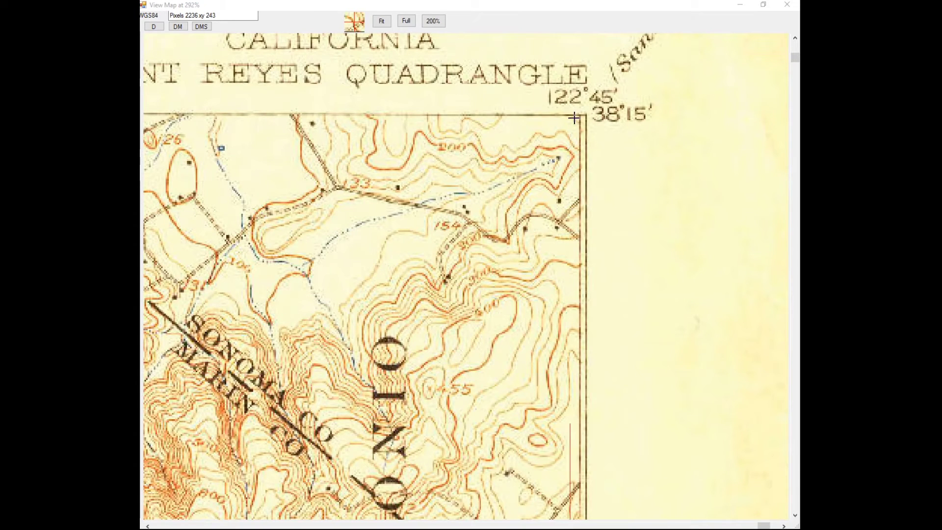
# Calibrate the quadrangle's north-east corner as 38°15' N, 122°45' W and finish the calibration.
pyautogui.click(582, 115)
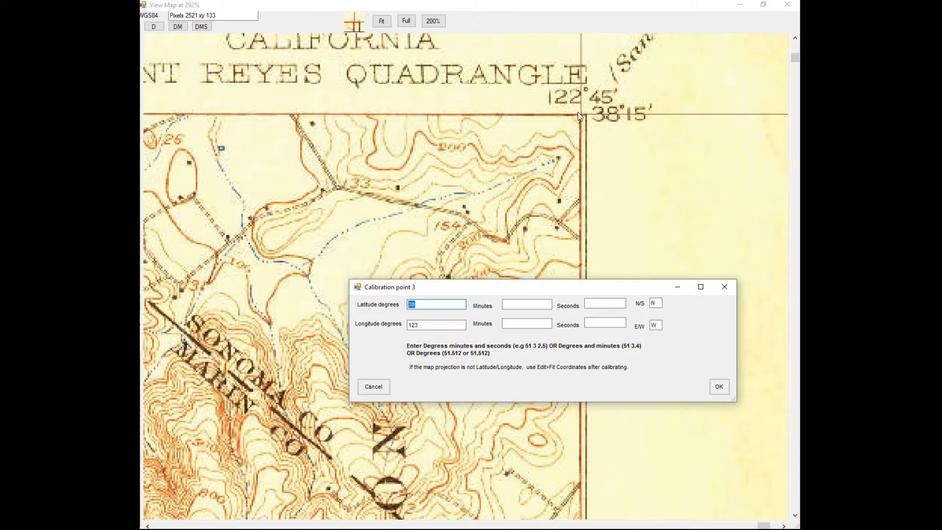
pyautogui.click(522, 305)
pyautogui.write('15')
pyautogui.click(456, 325)
pyautogui.press('BackSpace')
pyautogui.write('2')
pyautogui.click(525, 324)
pyautogui.write('45')
pyautogui.click(719, 386)
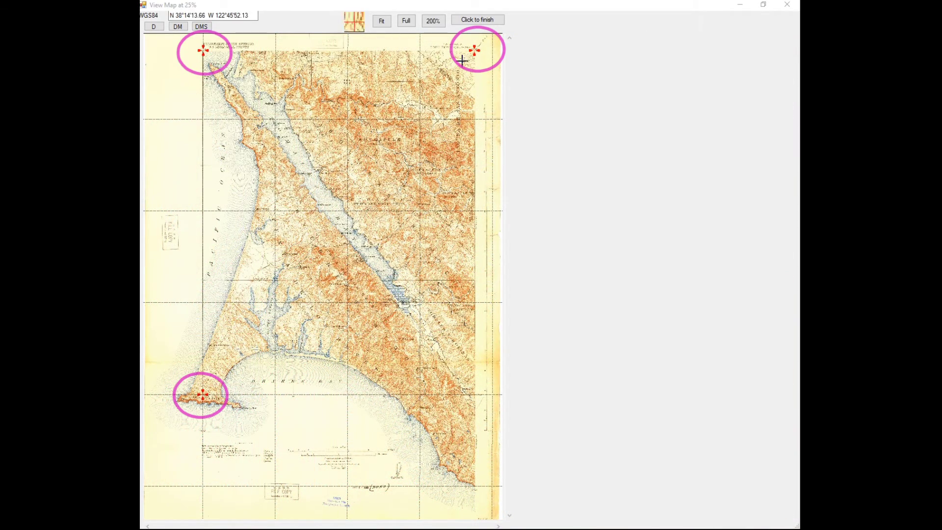
pyautogui.click(480, 20)
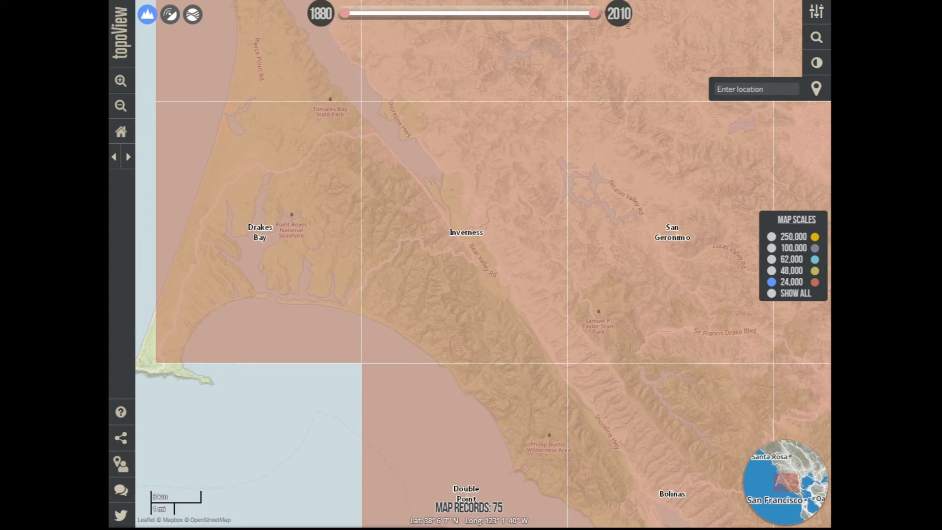
# In topoView, select the Drakes Bay quadrangle and get its 1995 1:24,000 map as KMZ.
pyautogui.click(309, 238)
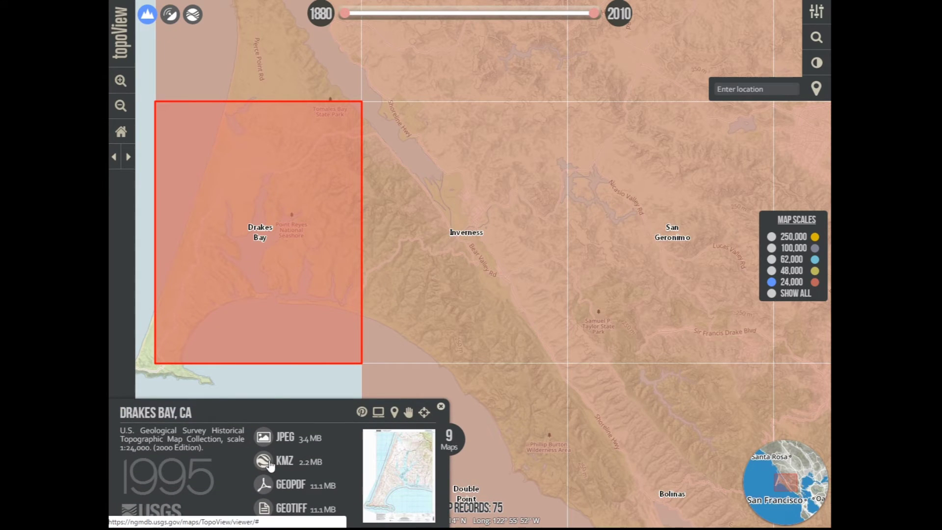
pyautogui.moveTo(278, 465)
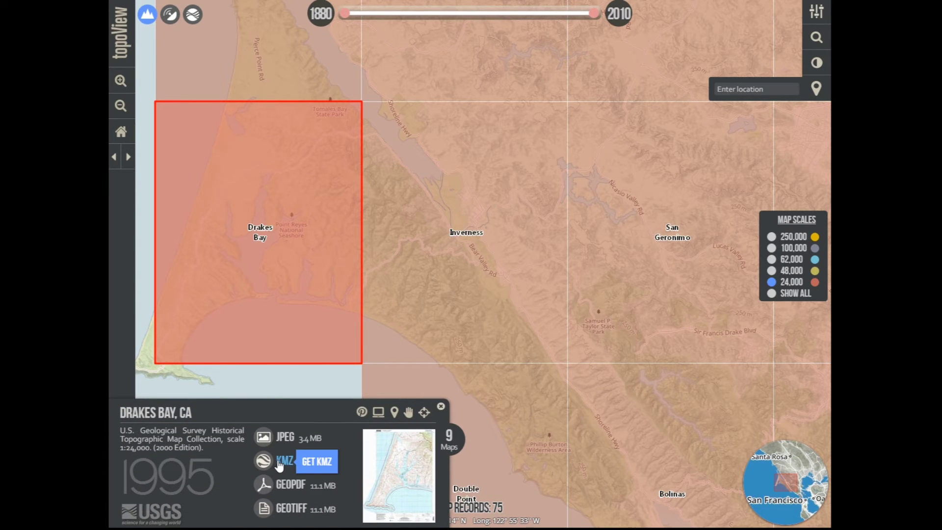
pyautogui.click(279, 465)
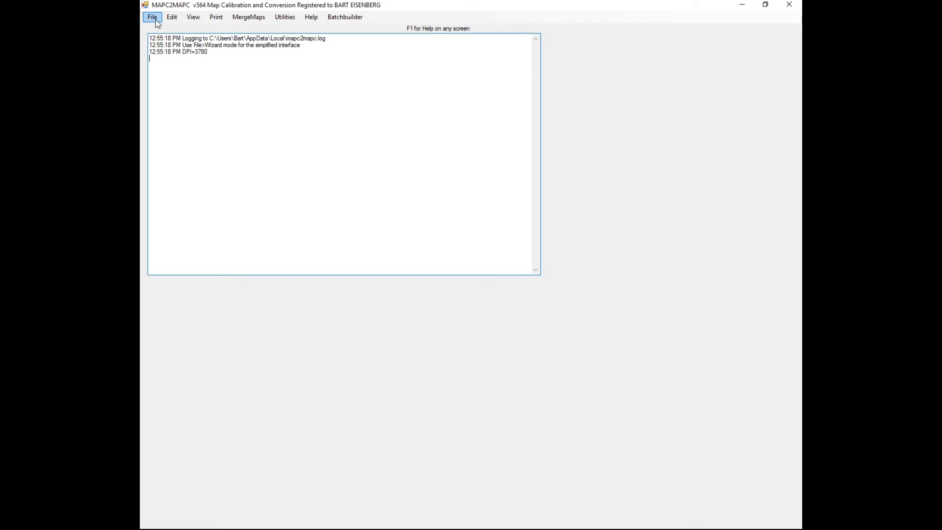
# In MAPC2MAPC, load the Google Earth overlay CA_Drakes Bay_290045_1995_24000 from the Georeference folder as a calibrated map.
pyautogui.click(157, 19)
pyautogui.click(164, 28)
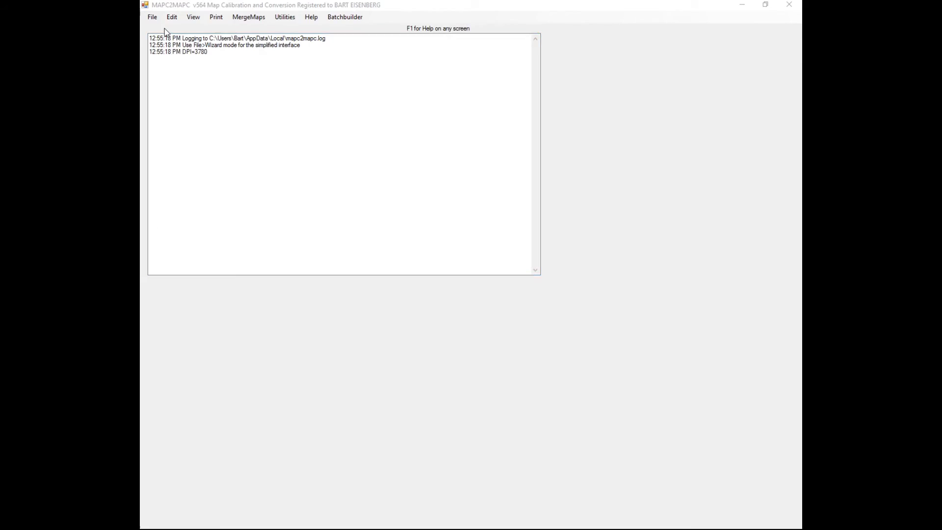
pyautogui.click(269, 88)
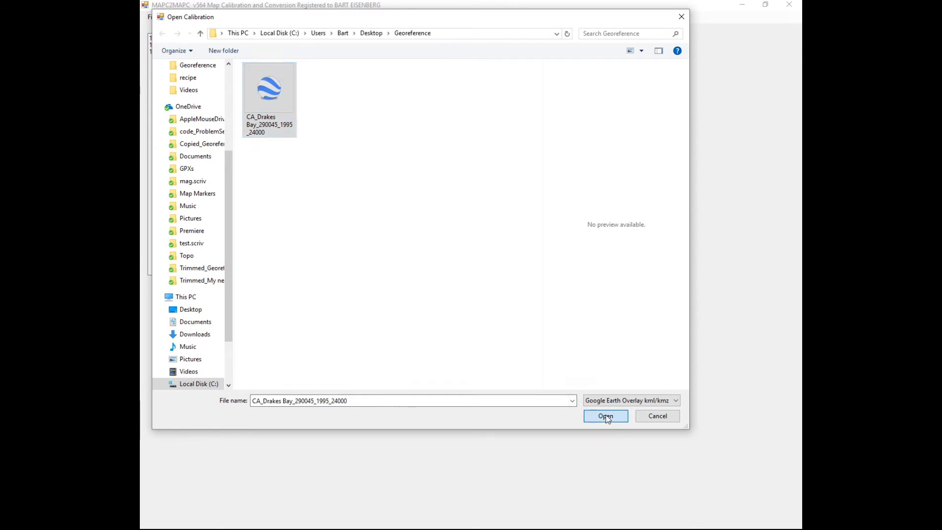
pyautogui.click(606, 416)
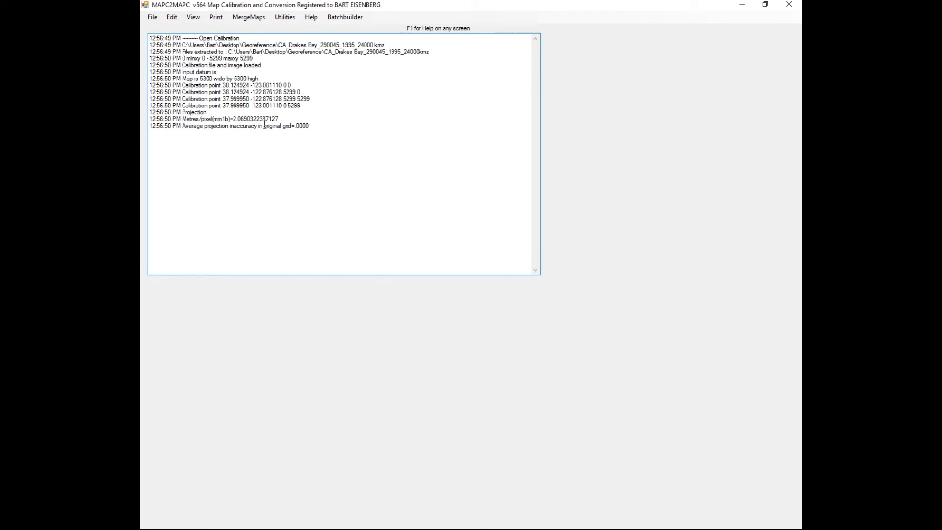
pyautogui.click(194, 18)
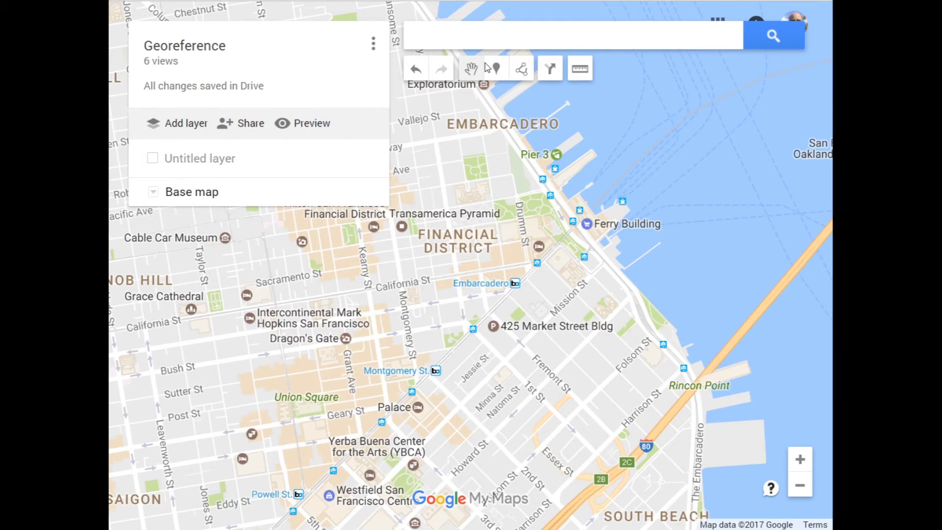
# In Google My Maps, add a marker named Point 1 at the Ferry Building in San Francisco on the Georeference map.
pyautogui.click(496, 69)
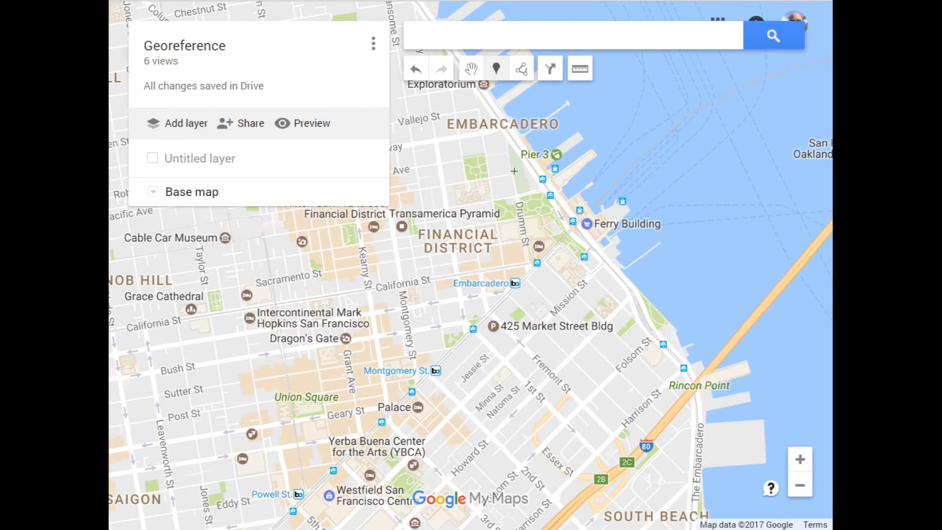
pyautogui.click(578, 224)
pyautogui.click(477, 189)
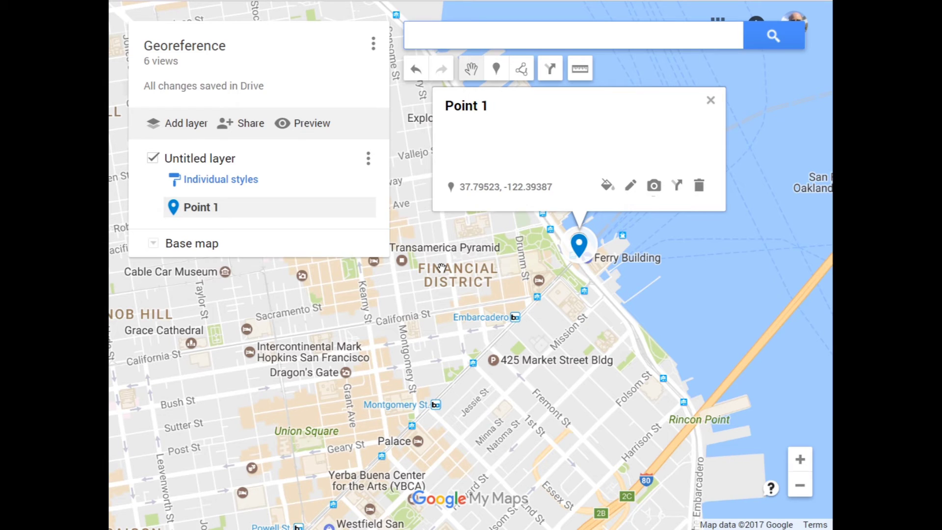
pyautogui.scroll(-3, 441, 268)
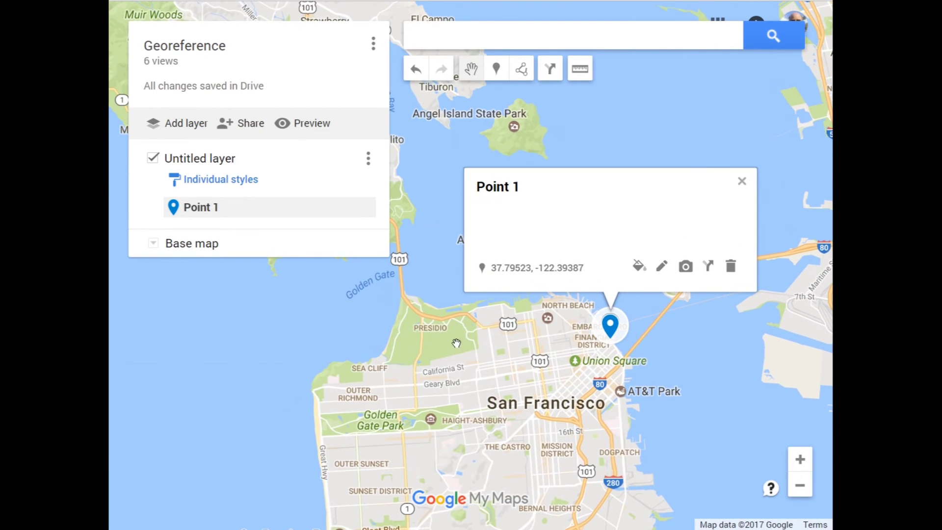
# Add marker Point 2 at the south end of the Golden Gate Bridge and Point 3 at Golden Gate Park's southwest corner, saving both.
pyautogui.click(496, 69)
pyautogui.click(403, 294)
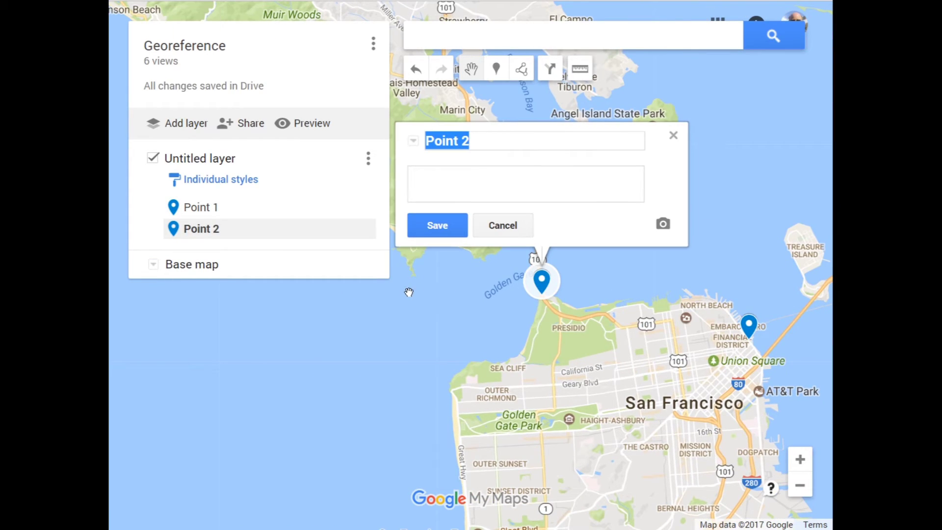
pyautogui.click(458, 232)
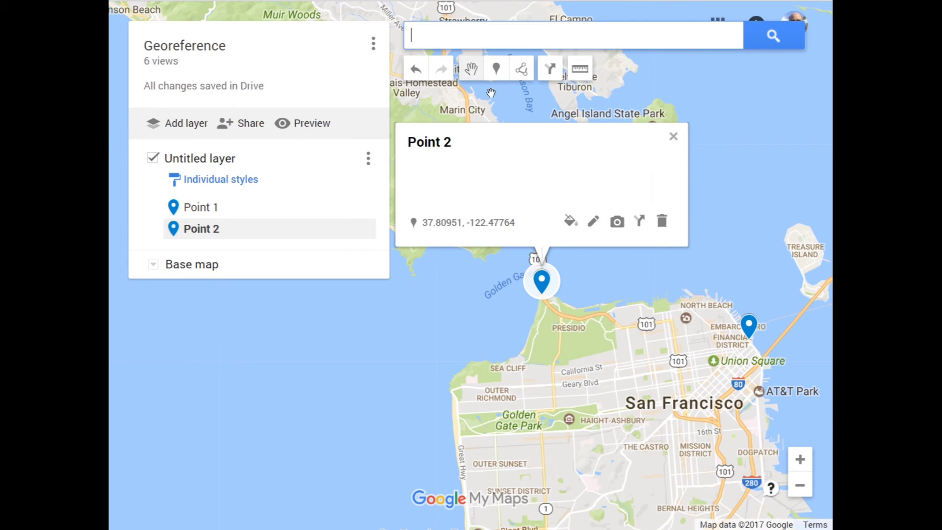
pyautogui.click(496, 73)
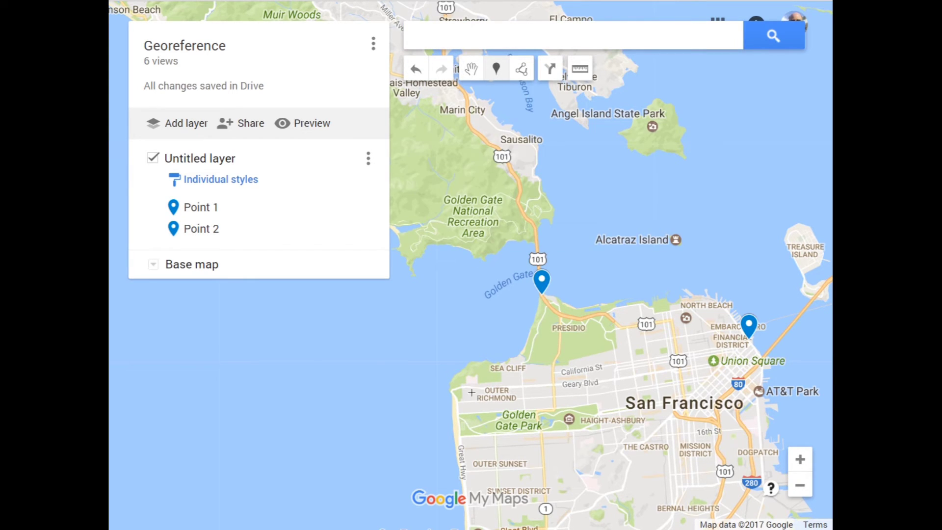
pyautogui.click(461, 437)
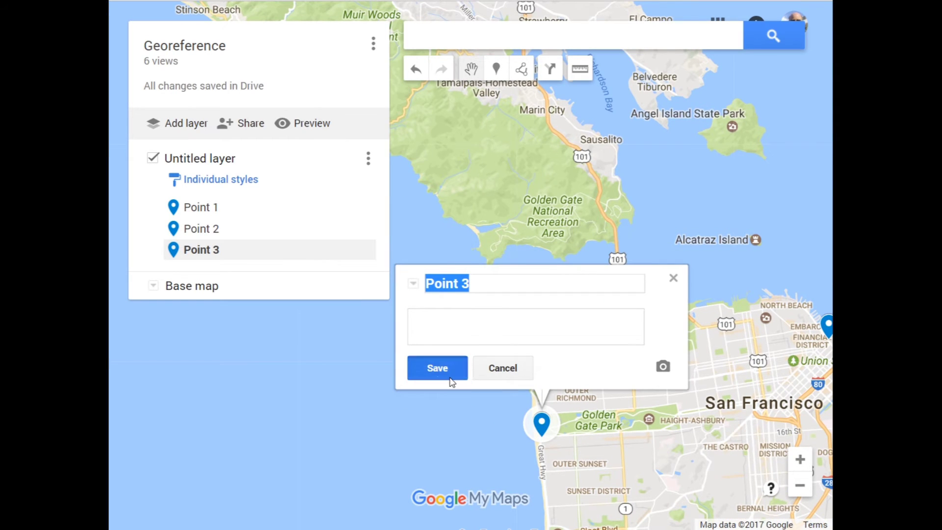
pyautogui.click(437, 368)
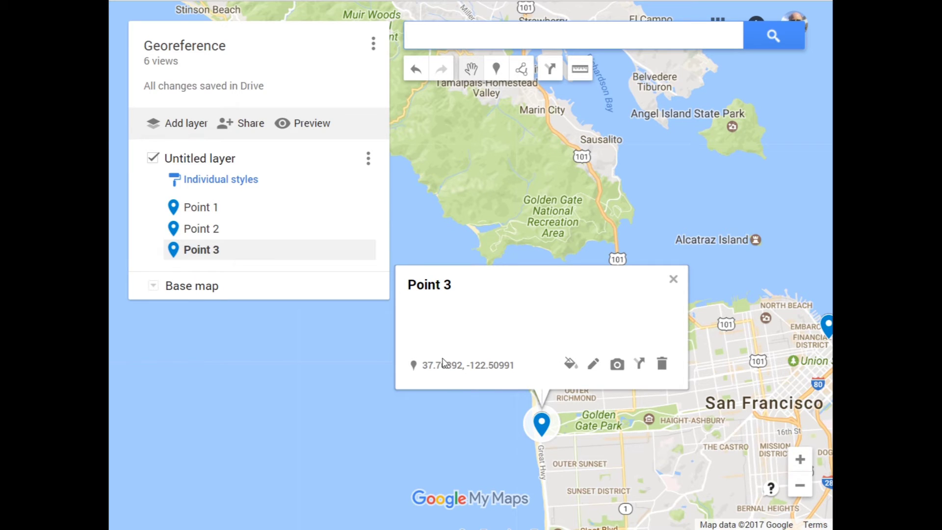
# Export the Georeference map with its three points to a KML file.
pyautogui.click(374, 44)
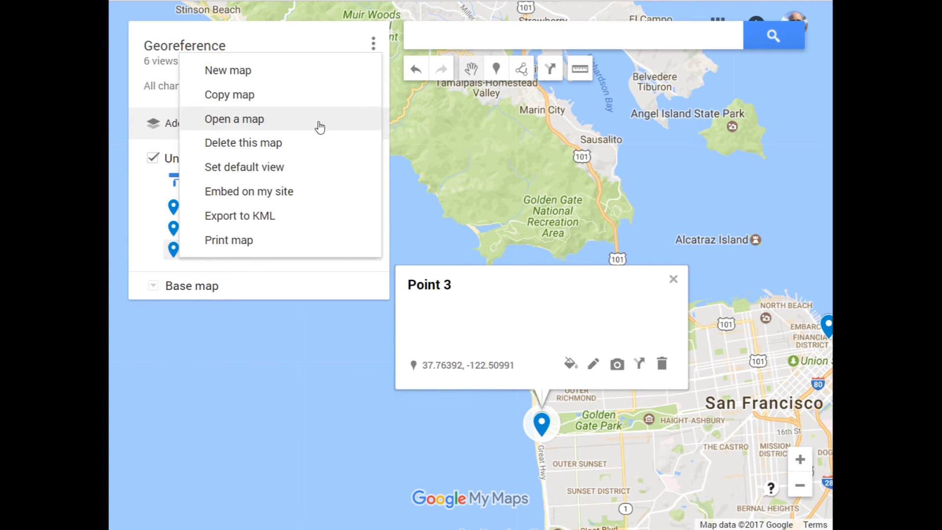
pyautogui.click(289, 217)
pyautogui.click(281, 288)
pyautogui.click(300, 323)
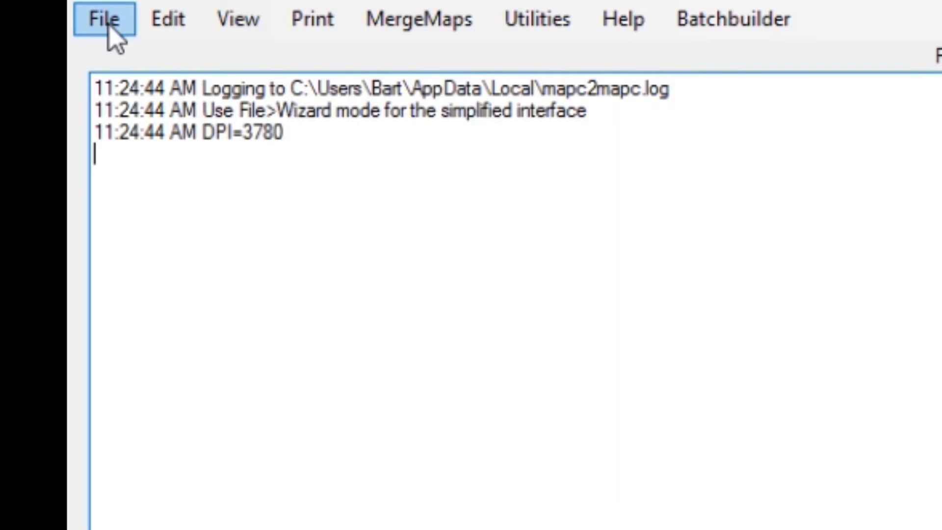
# In MAPC2MAPC, load the San Francisco 1869 image for calibration from a file of points, using the Georeference points file.
pyautogui.click(153, 20)
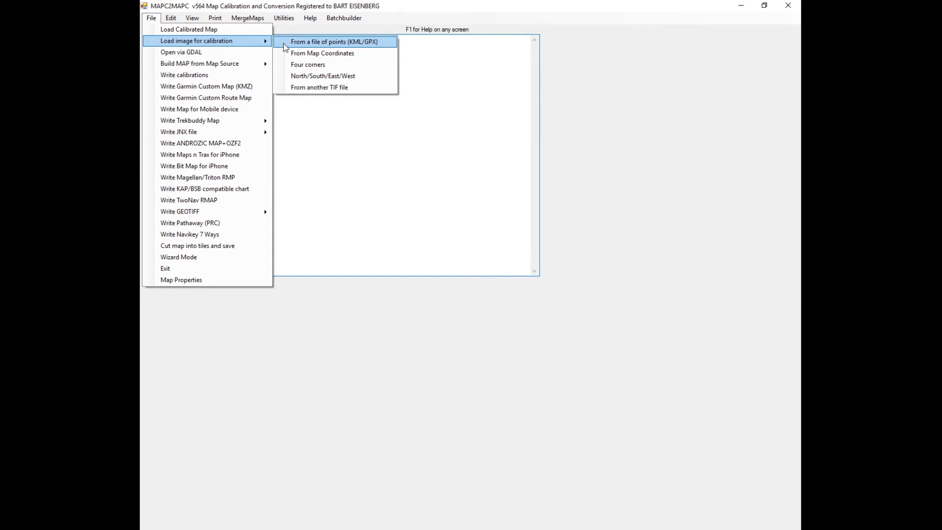
pyautogui.click(285, 43)
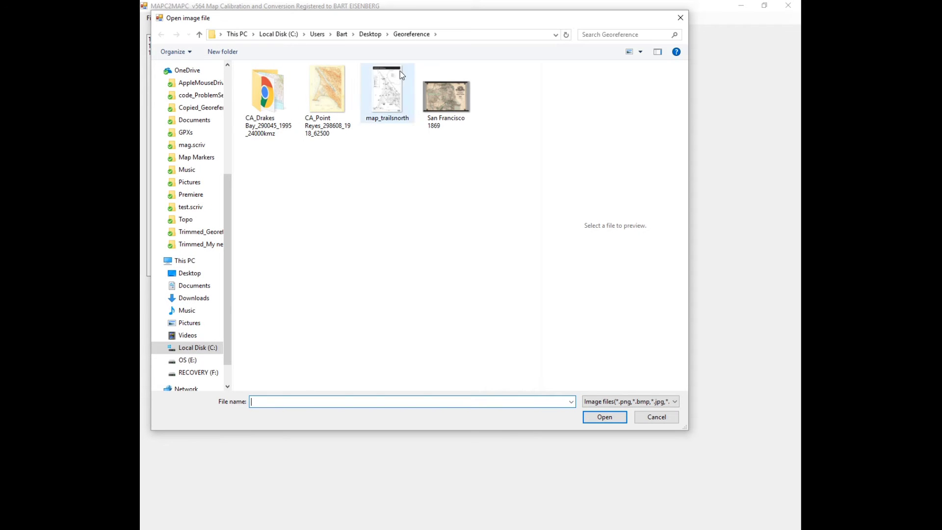
pyautogui.doubleClick(444, 98)
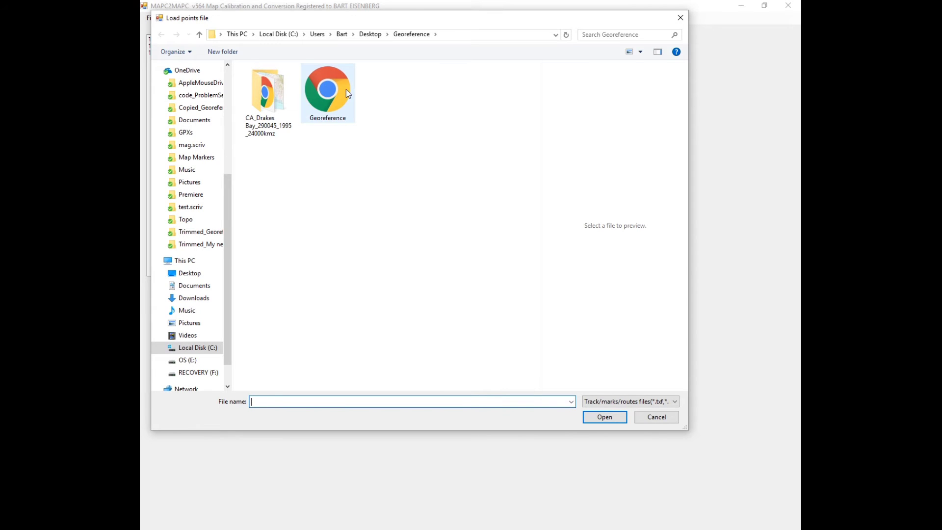
pyautogui.doubleClick(336, 94)
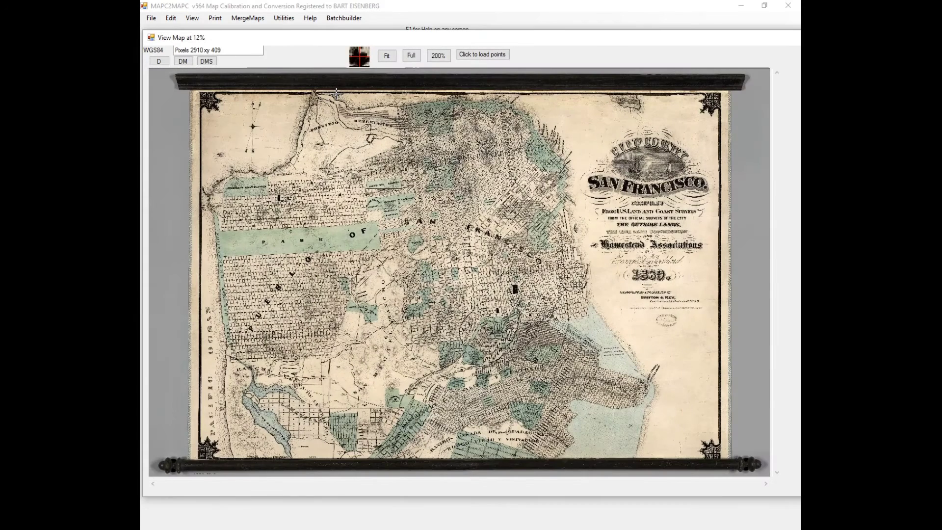
# Calibrate the 1869 map by matching Point 1 on the waterfront, Point 2 at Fort Point and Point 3 at the park's ocean edge, and view it.
pyautogui.click(482, 54)
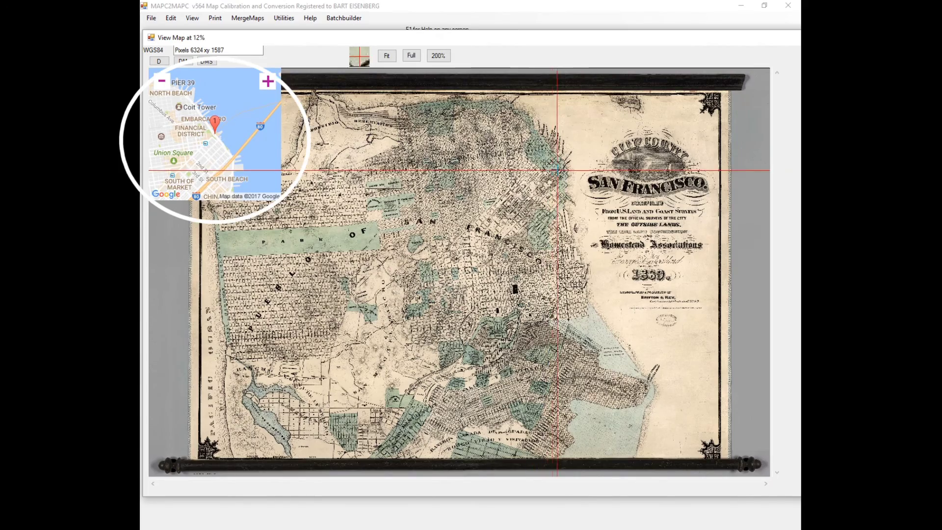
pyautogui.click(638, 169)
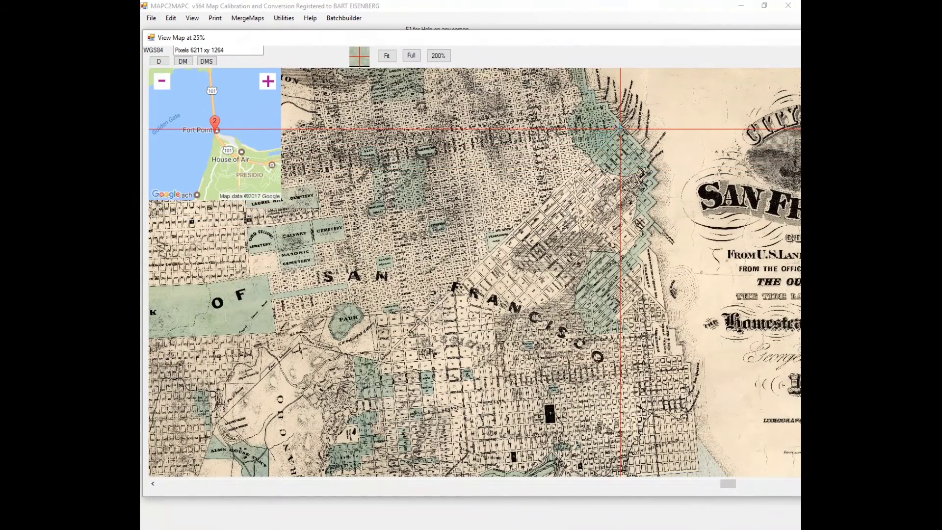
pyautogui.moveTo(409, 216); pyautogui.dragTo(583, 322)
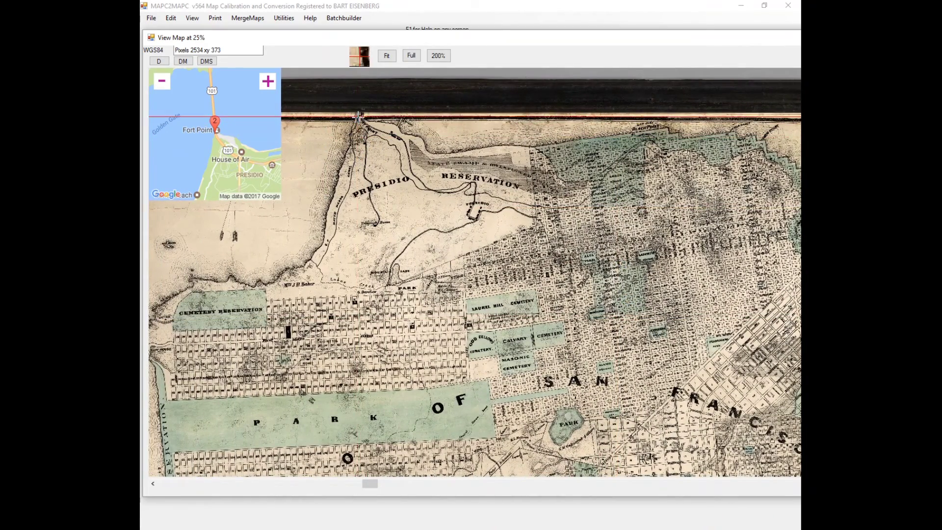
pyautogui.click(359, 118)
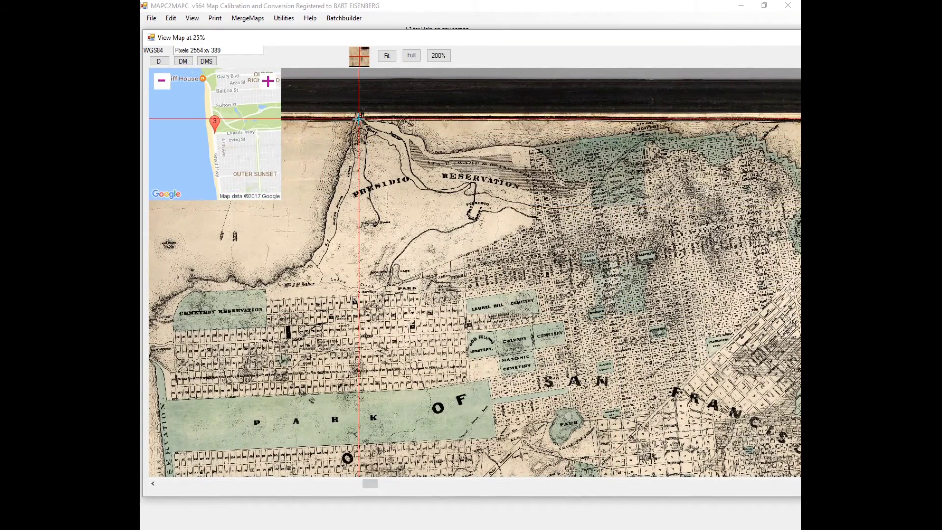
pyautogui.click(173, 455)
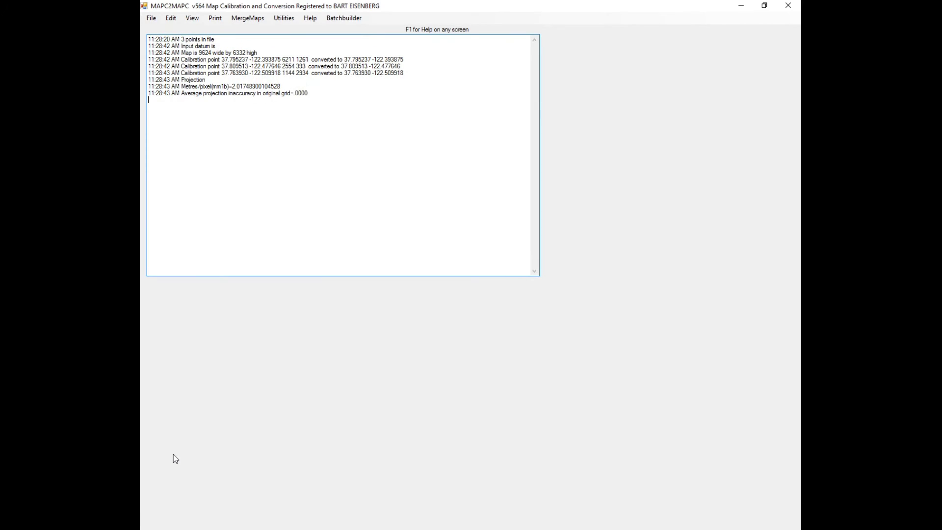
pyautogui.click(193, 18)
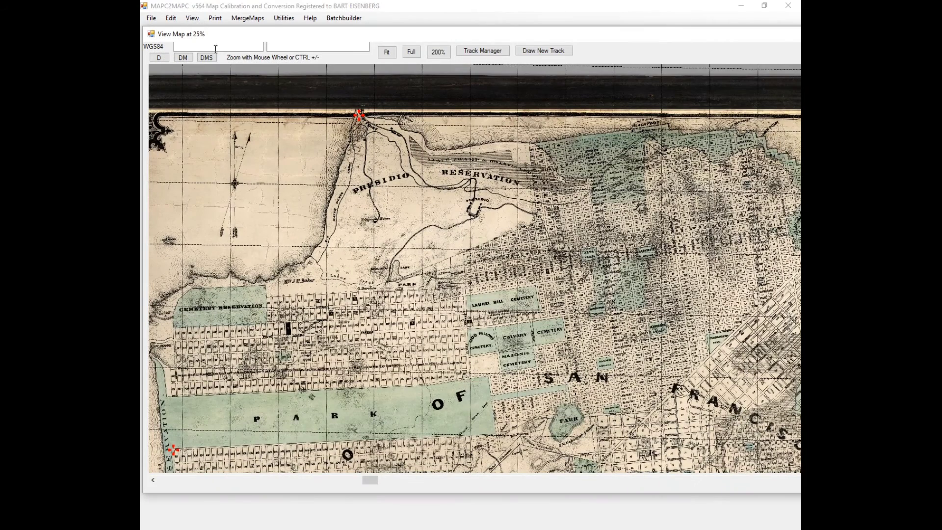
pyautogui.scroll(-1, 282, 182)
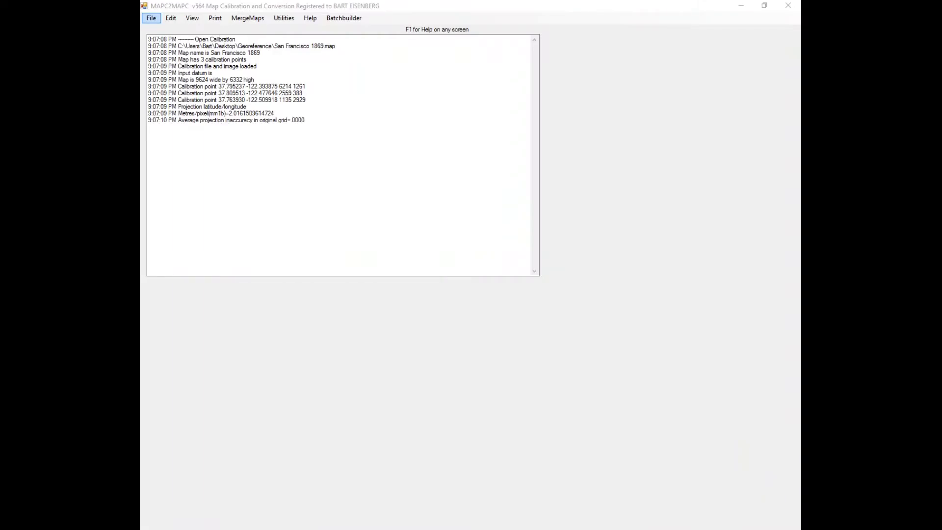
# Write the 1869 map for mobile in Locus / RMAPS / Galileo sqlite.db format, zoom levels 13 to 16, saved as san francisco 1869.
pyautogui.click(152, 18)
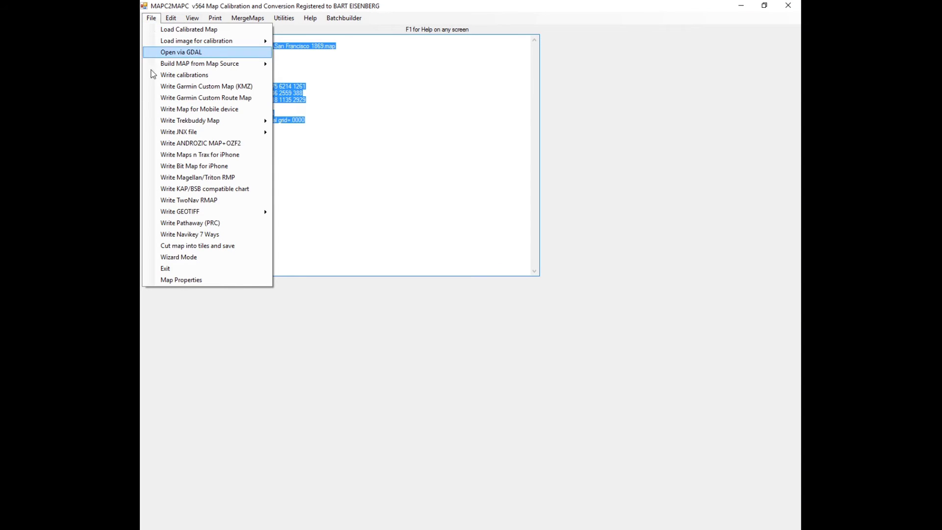
pyautogui.click(157, 110)
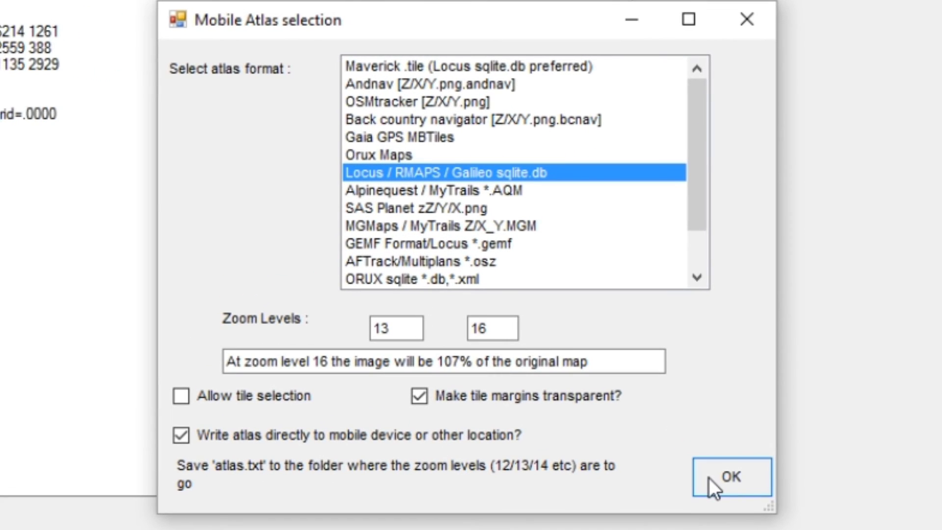
pyautogui.click(708, 479)
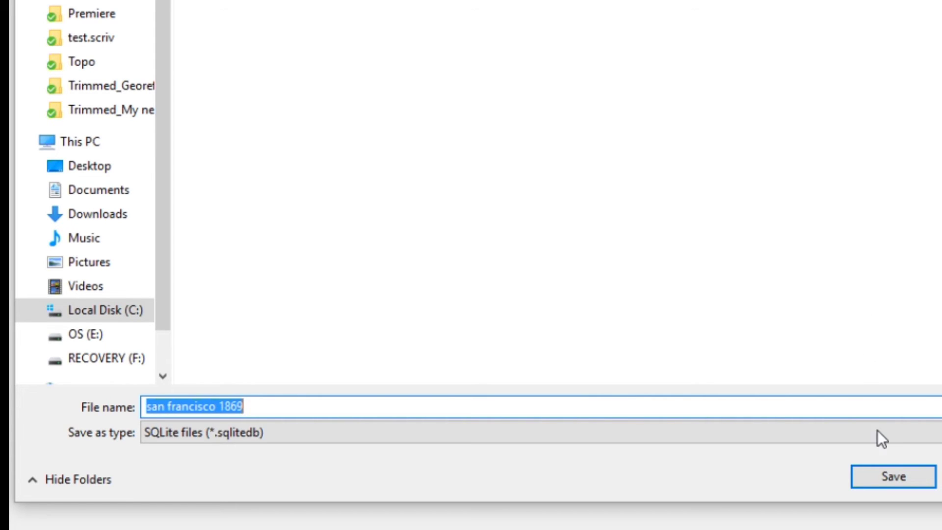
pyautogui.click(891, 477)
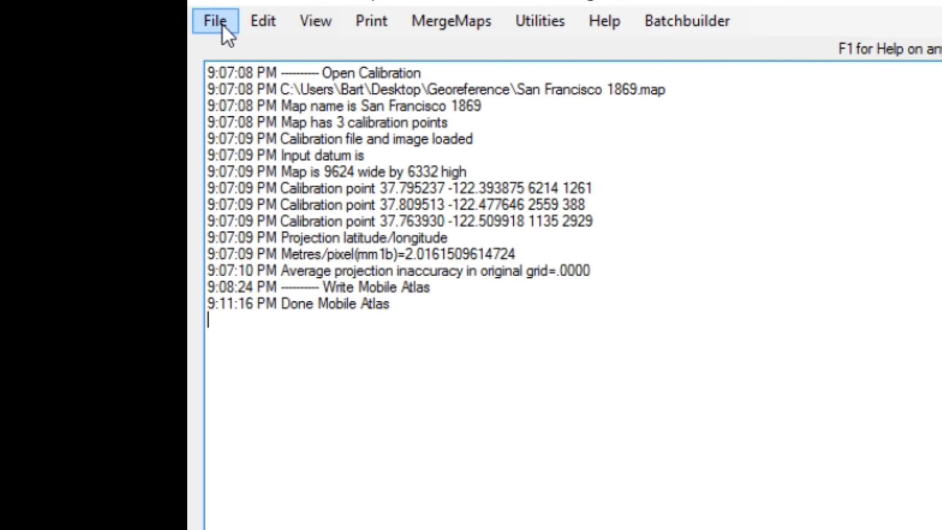
# Load the calibrated map map_trailsnorth from the Georeference folder.
pyautogui.click(221, 24)
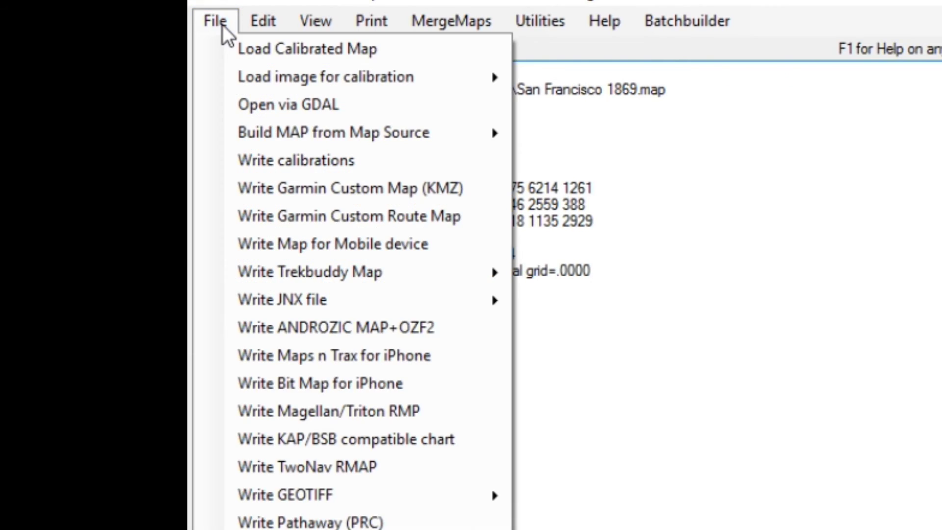
pyautogui.click(240, 44)
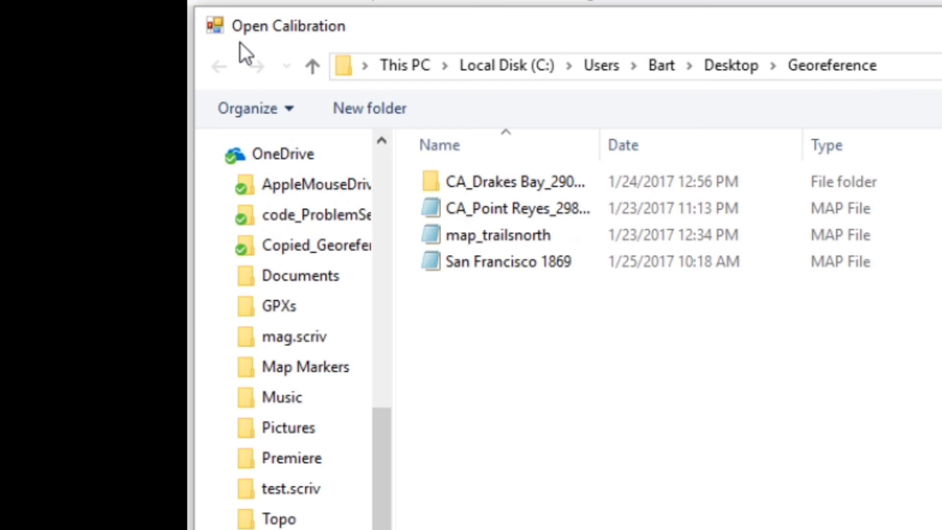
pyautogui.doubleClick(449, 234)
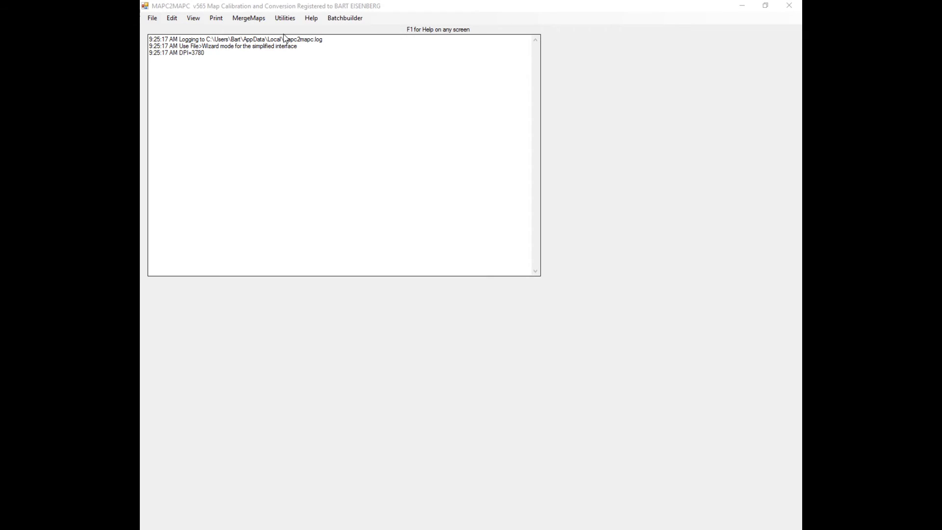
# View the converted Point Reyes 1918 SQLITEDB map over the online base map and shift its viewing window aside.
pyautogui.click(286, 20)
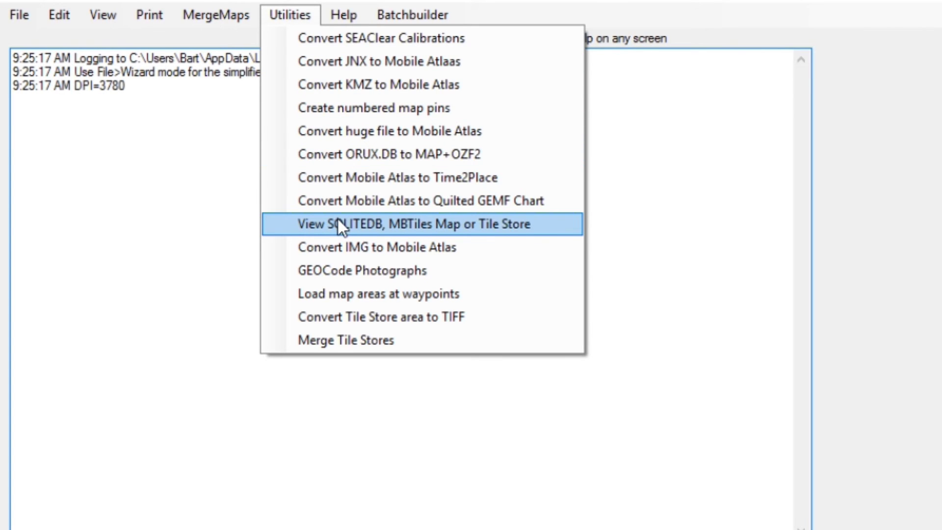
pyautogui.click(337, 221)
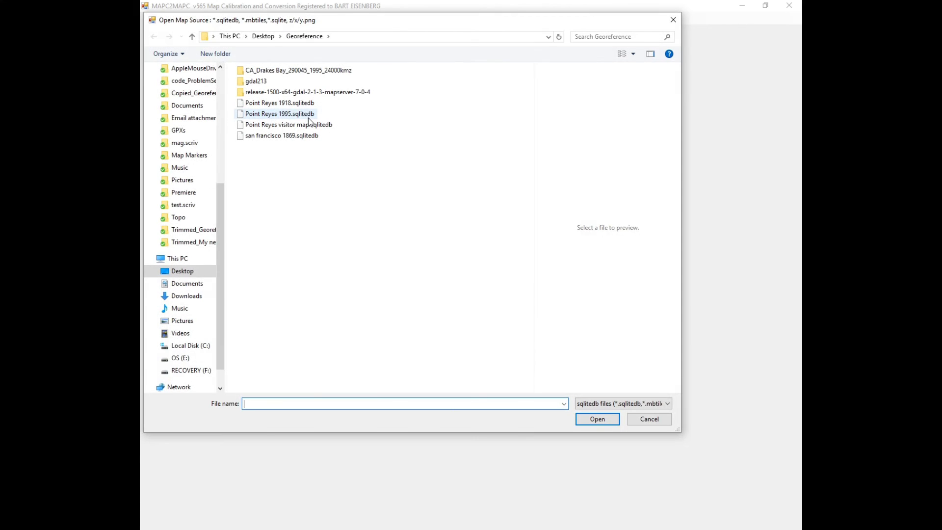
pyautogui.doubleClick(308, 117)
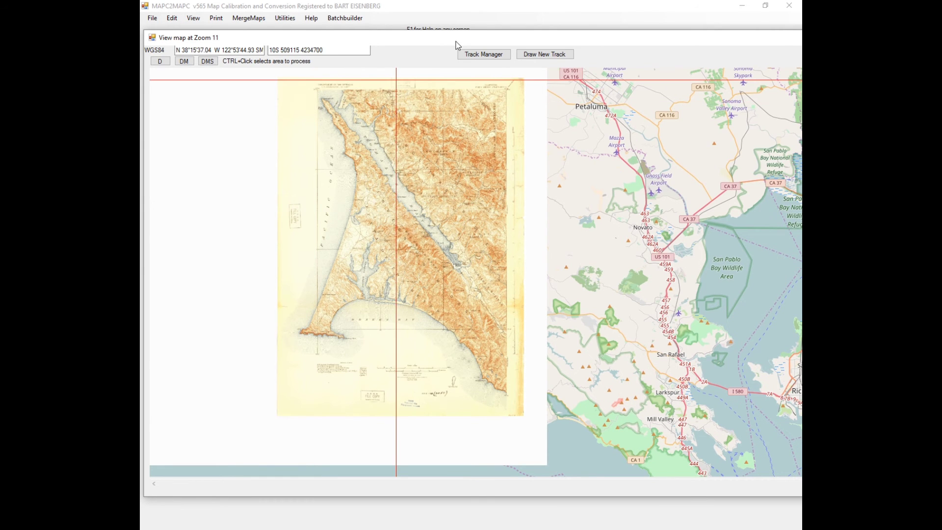
pyautogui.moveTo(446, 41); pyautogui.dragTo(305, 47)
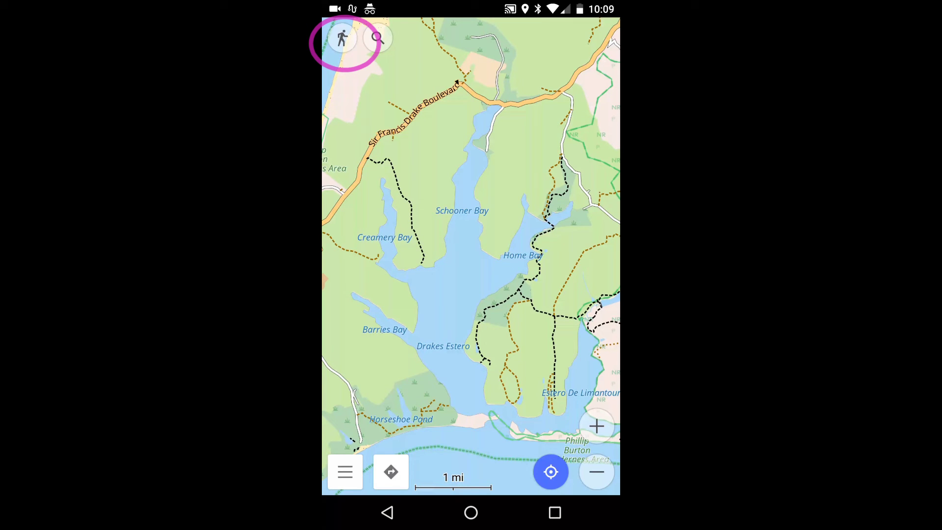
# In OsmAnd, enable the underlay map for the walking profile with Point Reyes 1918 as its source and return to the map.
pyautogui.click(343, 38)
pyautogui.scroll(-5, 471, 294)
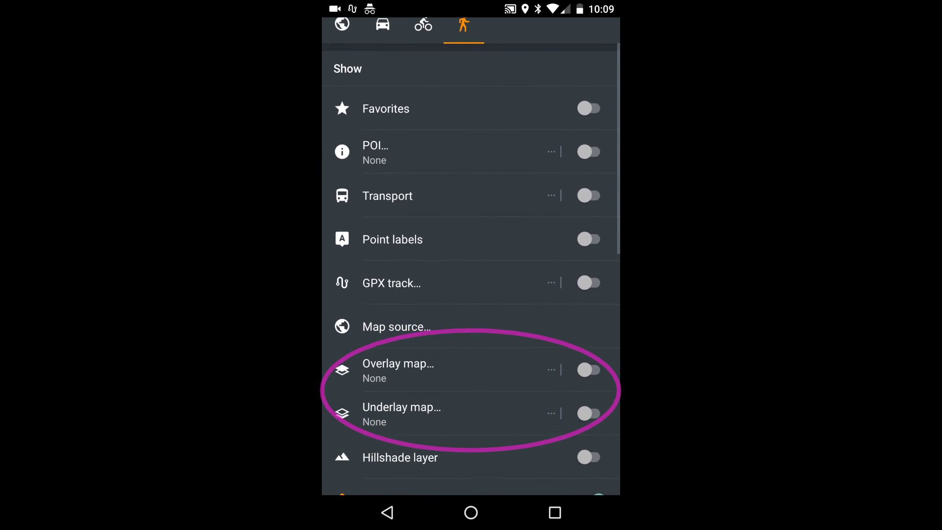
pyautogui.click(401, 406)
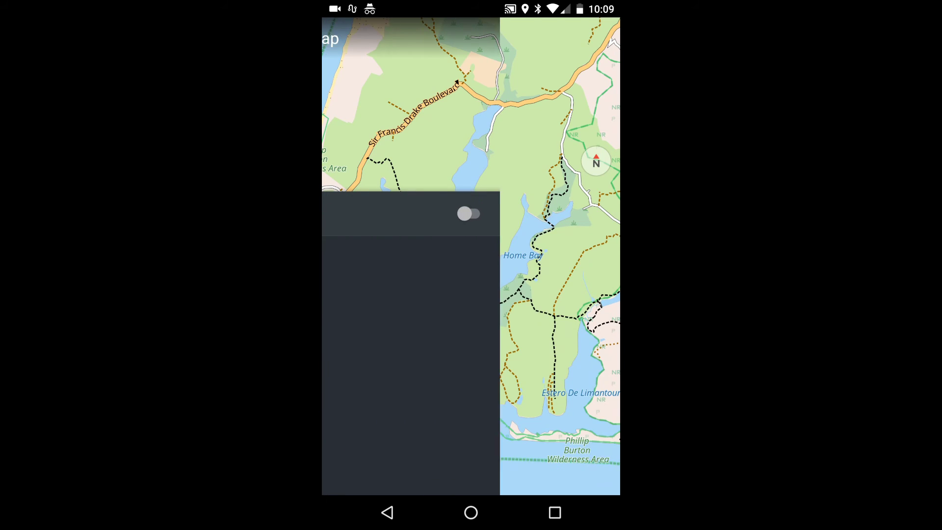
pyautogui.click(586, 214)
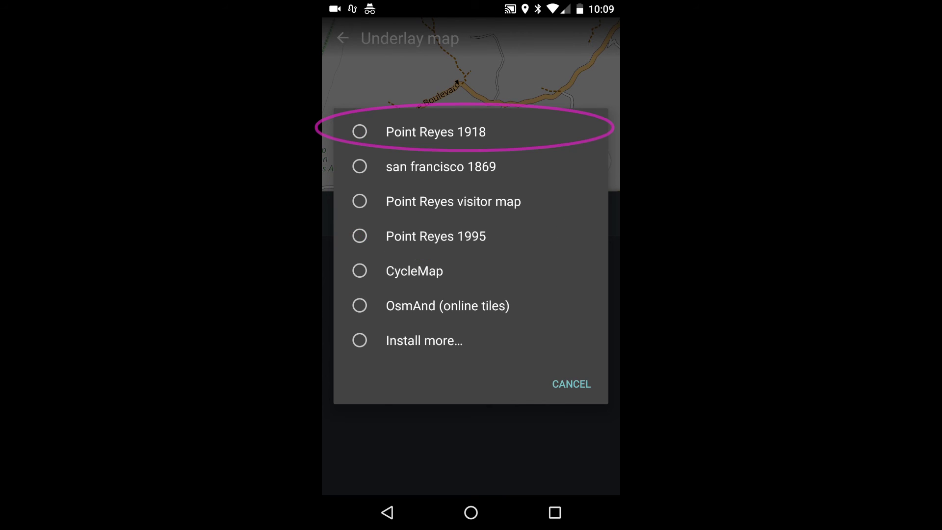
pyautogui.click(359, 131)
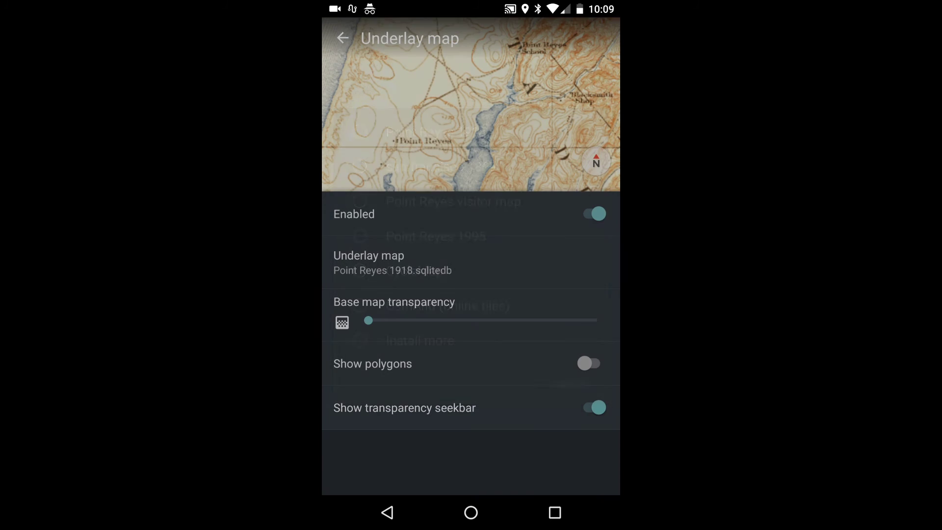
pyautogui.press('Escape')
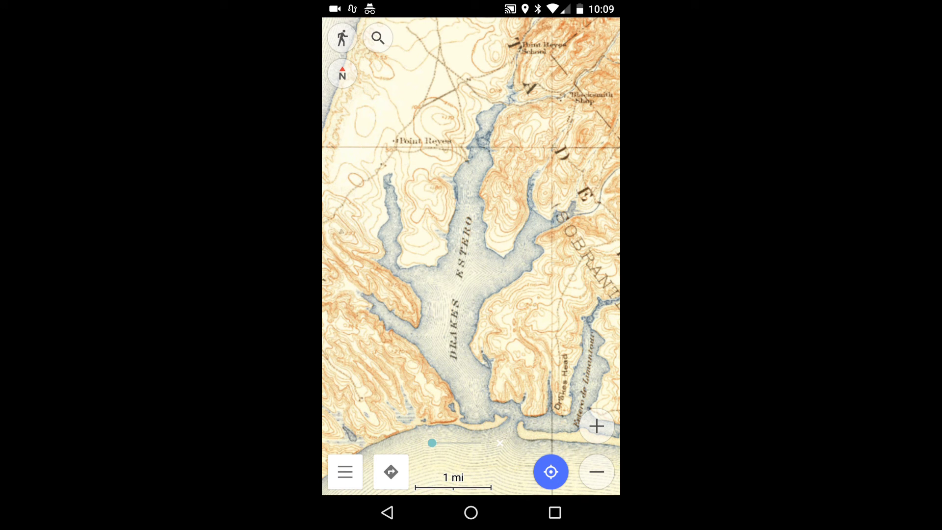
# Change the walking profile's underlay map source to Point Reyes 1995 and return to the map.
pyautogui.click(342, 38)
pyautogui.scroll(-3, 472, 294)
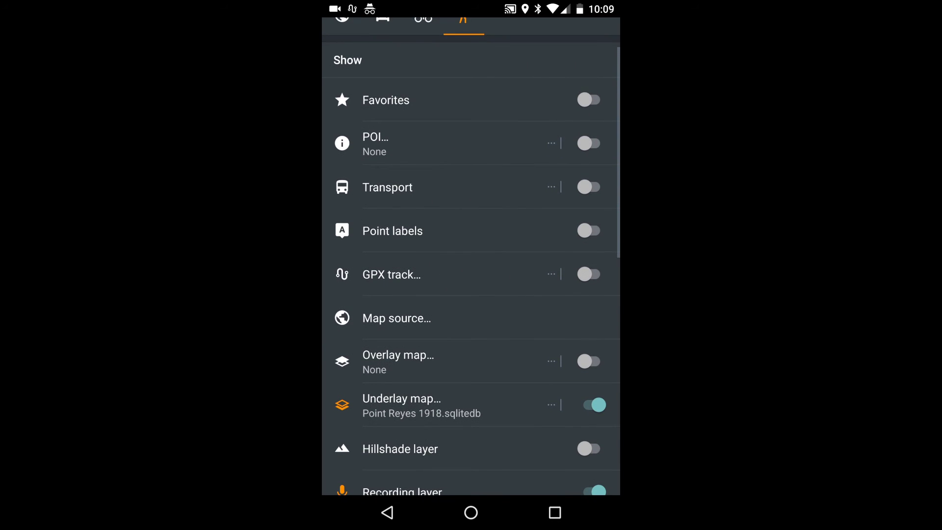
pyautogui.click(401, 405)
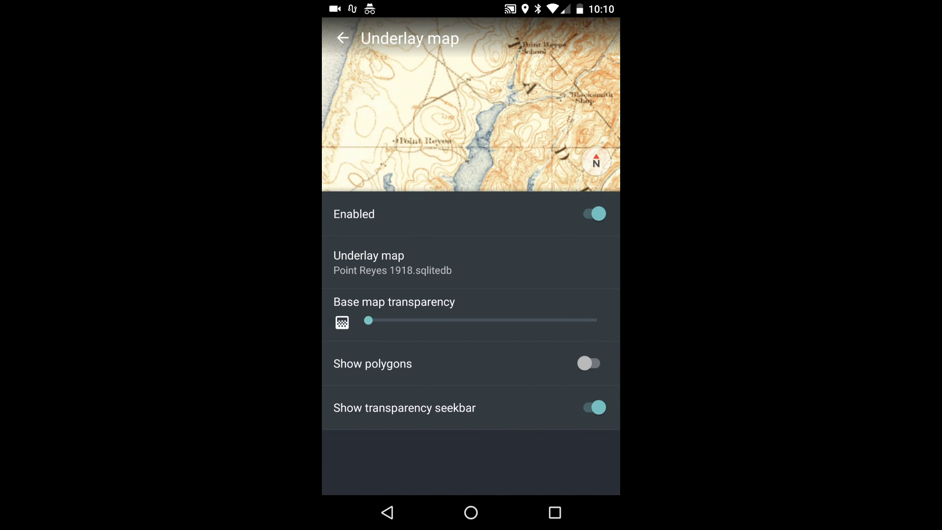
pyautogui.click(393, 262)
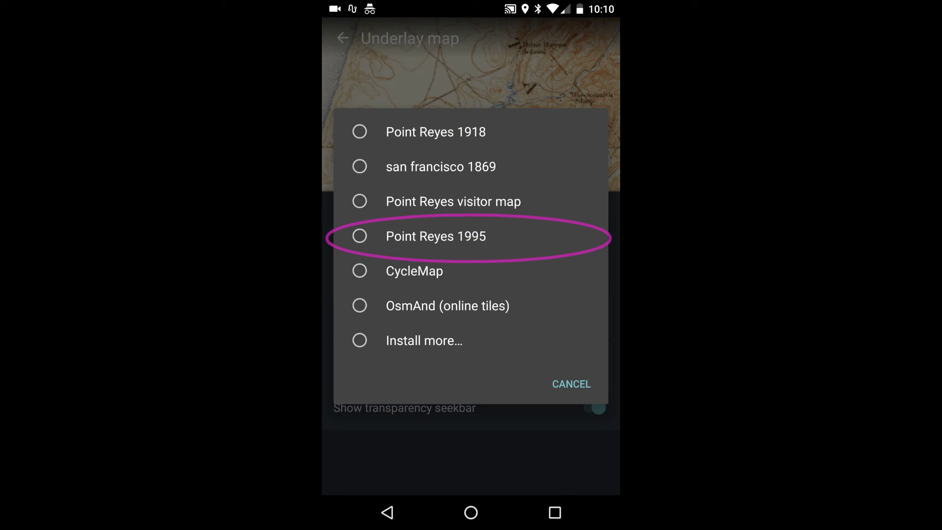
pyautogui.click(436, 236)
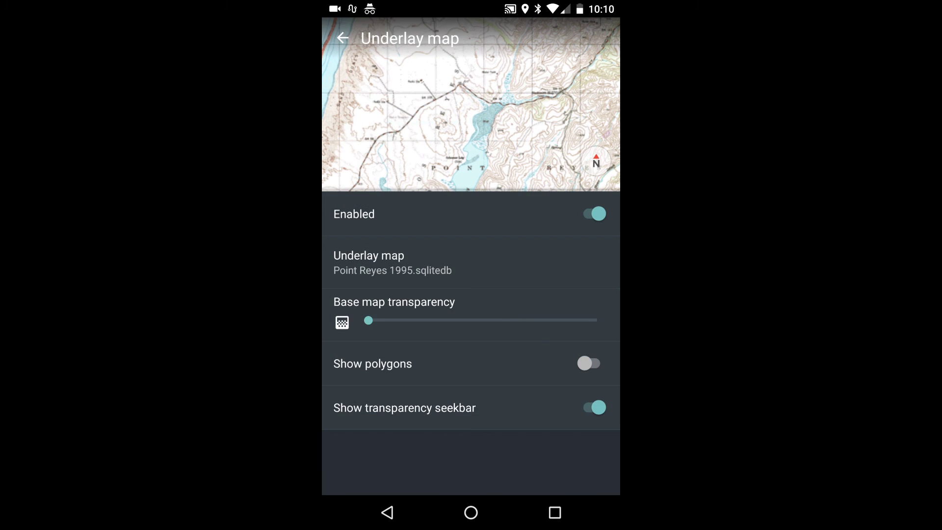
pyautogui.click(342, 37)
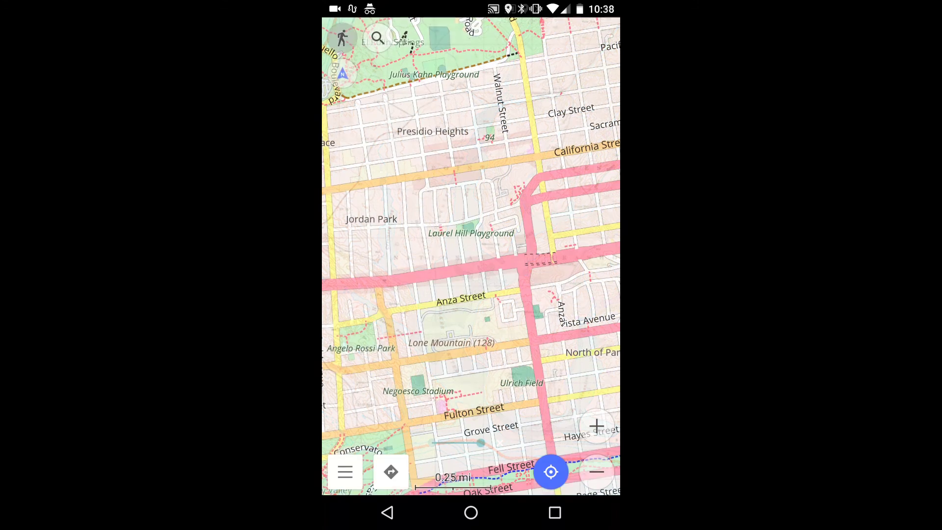
# Set the underlay map source to san francisco 1869 and adjust the base map transparency over San Francisco.
pyautogui.click(406, 36)
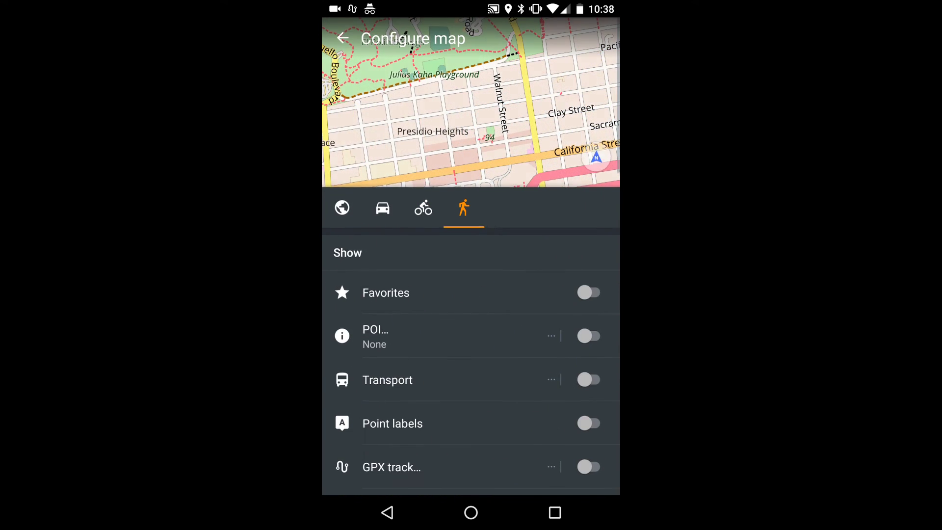
pyautogui.scroll(-6, 471, 344)
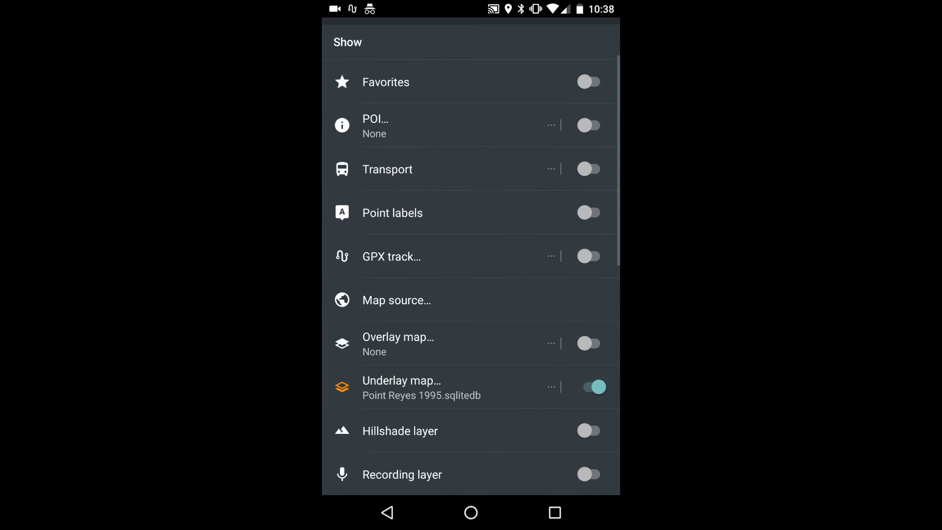
pyautogui.click(402, 320)
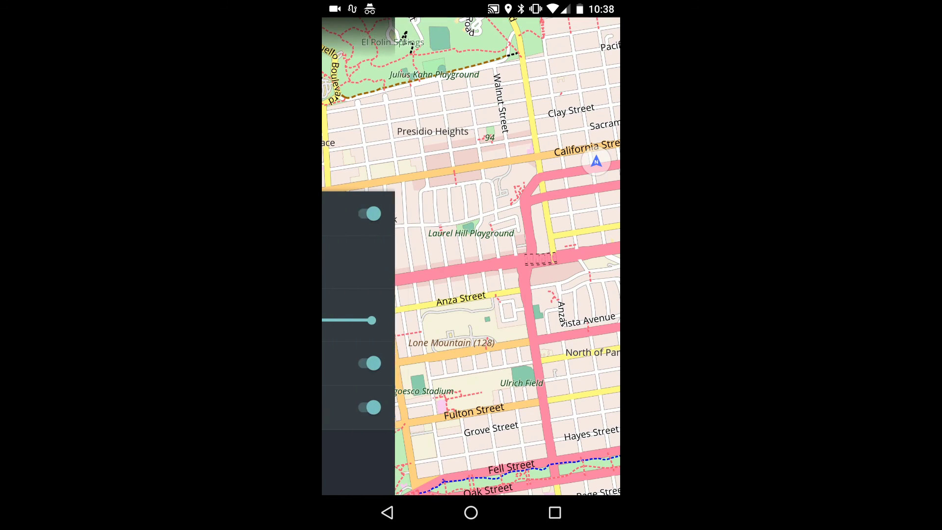
pyautogui.click(393, 262)
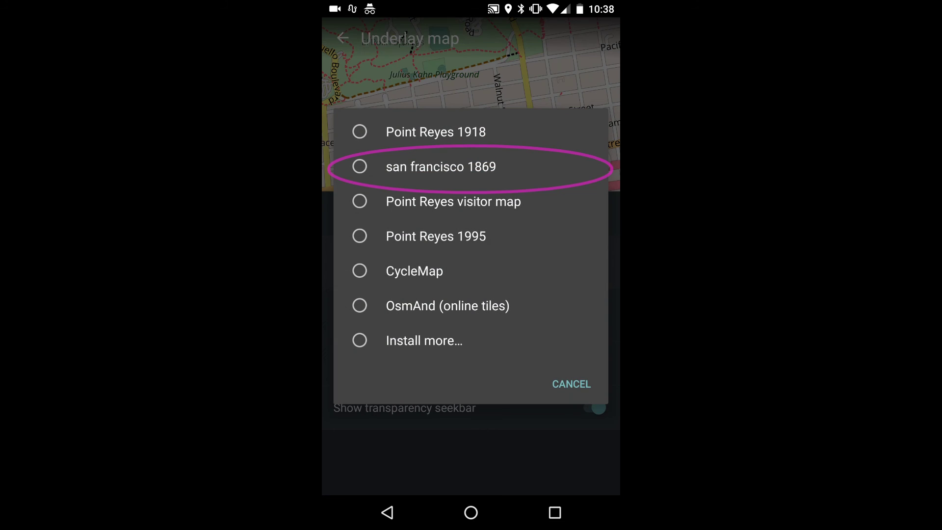
pyautogui.click(441, 167)
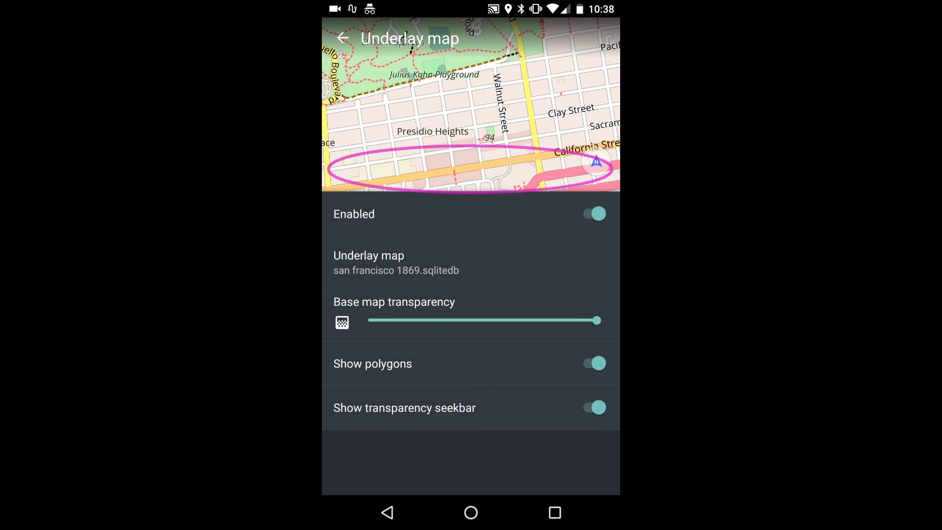
pyautogui.moveTo(481, 443)
pyautogui.mouseDown()
pyautogui.moveTo(433, 443)
pyautogui.moveTo(479, 443)
pyautogui.mouseUp()
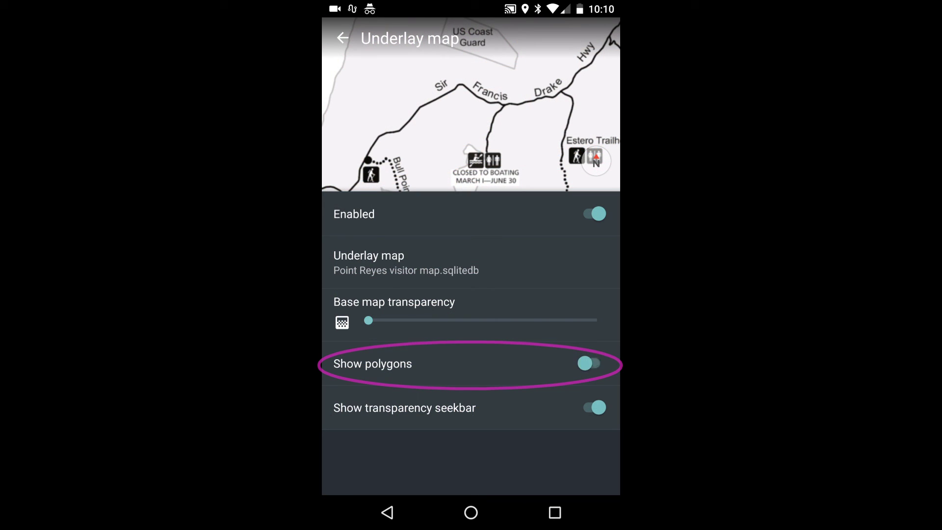
# Toggle polygon display for the Point Reyes visitor map underlay and vary the base map transparency to compare both maps.
pyautogui.click(592, 364)
pyautogui.click(471, 512)
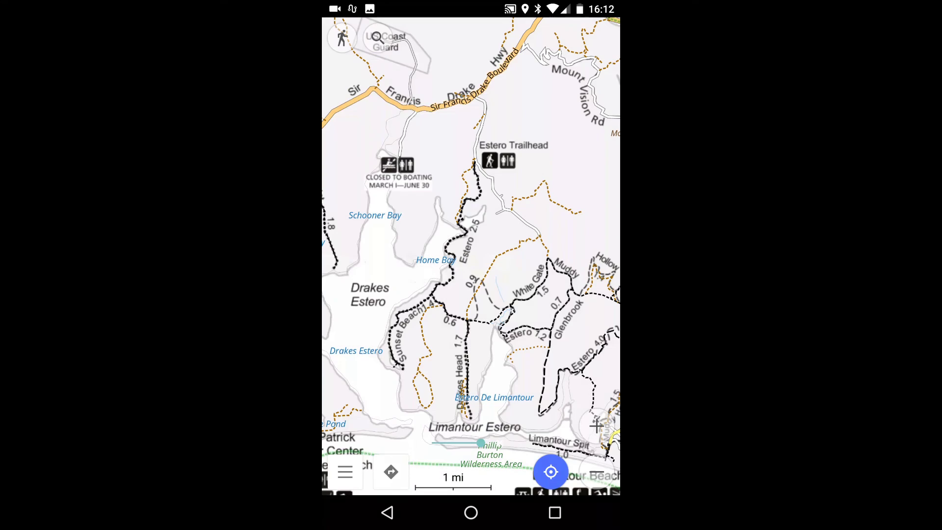
pyautogui.moveTo(467, 442)
pyautogui.mouseDown()
pyautogui.moveTo(432, 443)
pyautogui.moveTo(479, 443)
pyautogui.mouseUp()
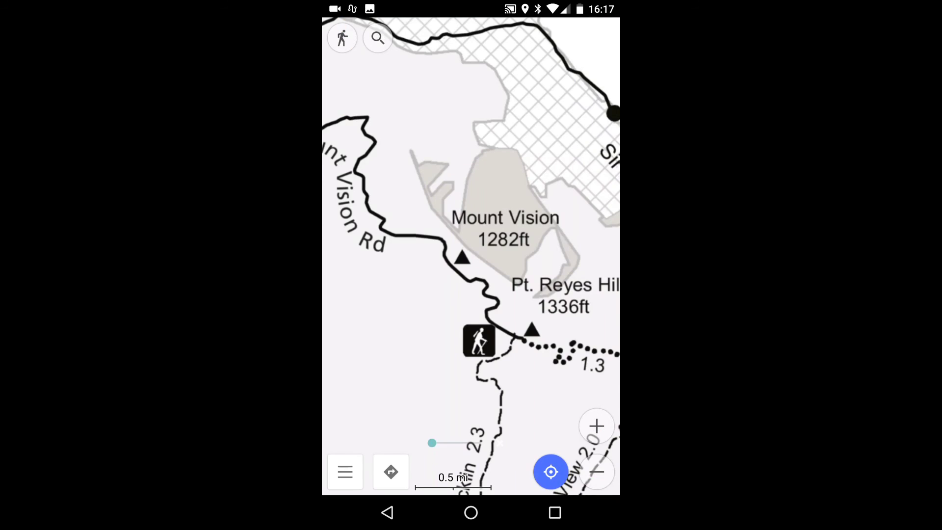
pyautogui.moveTo(431, 442); pyautogui.dragTo(480, 443)
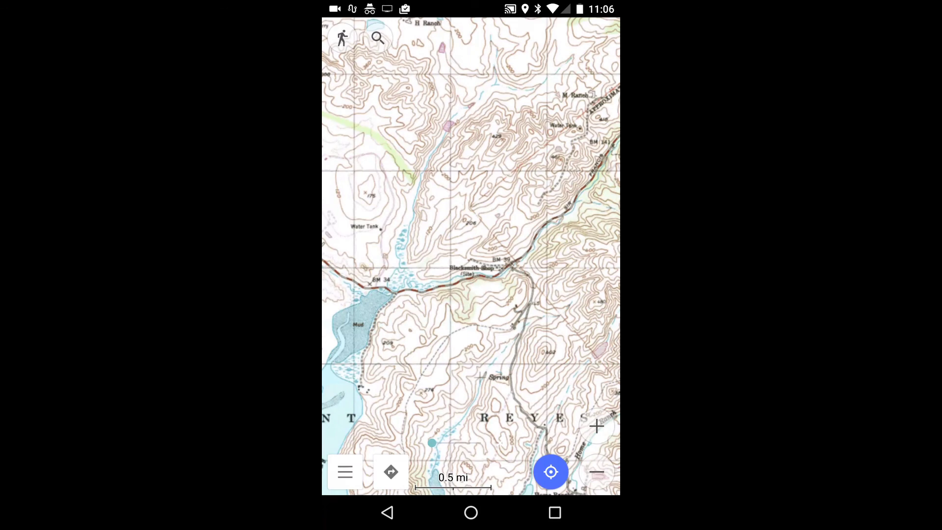
# Enable the overlay map with Point Reyes 1918 as its source and fade it in and out over the 1995 underlay.
pyautogui.click(342, 38)
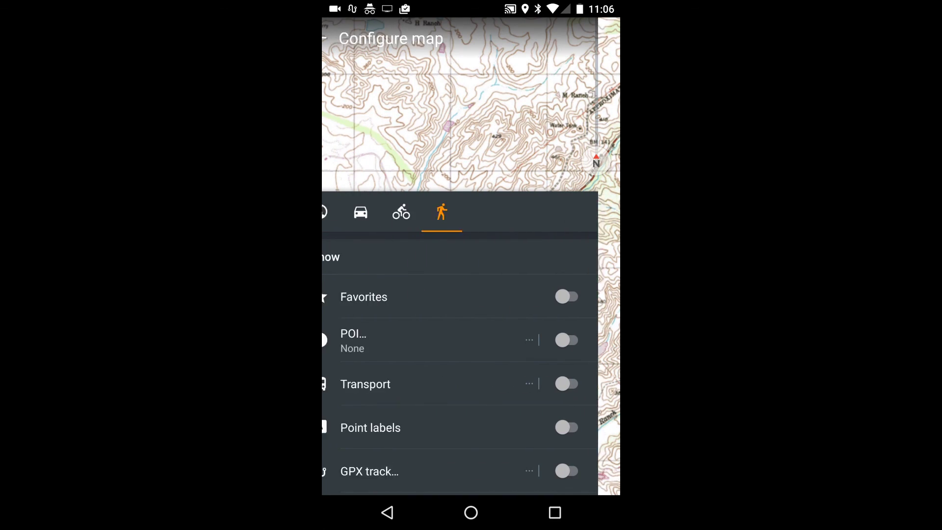
pyautogui.scroll(-5, 471, 294)
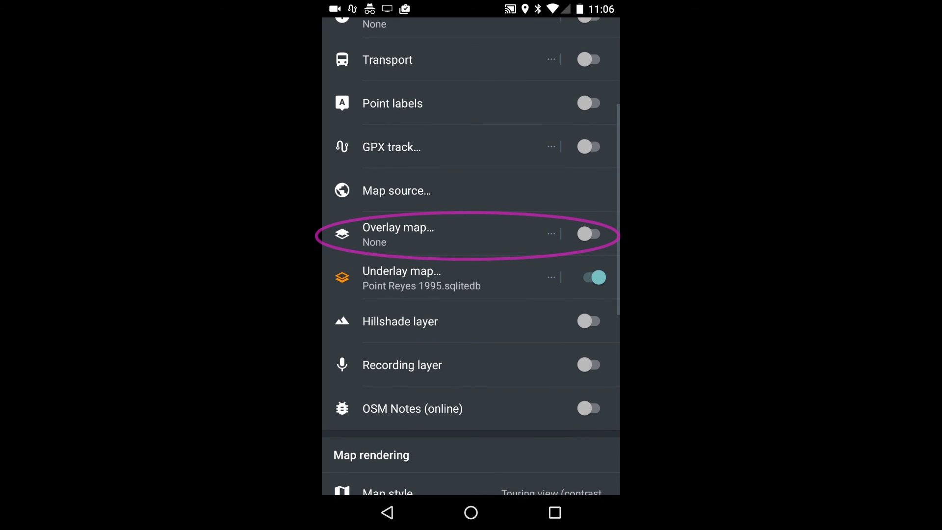
pyautogui.click(442, 234)
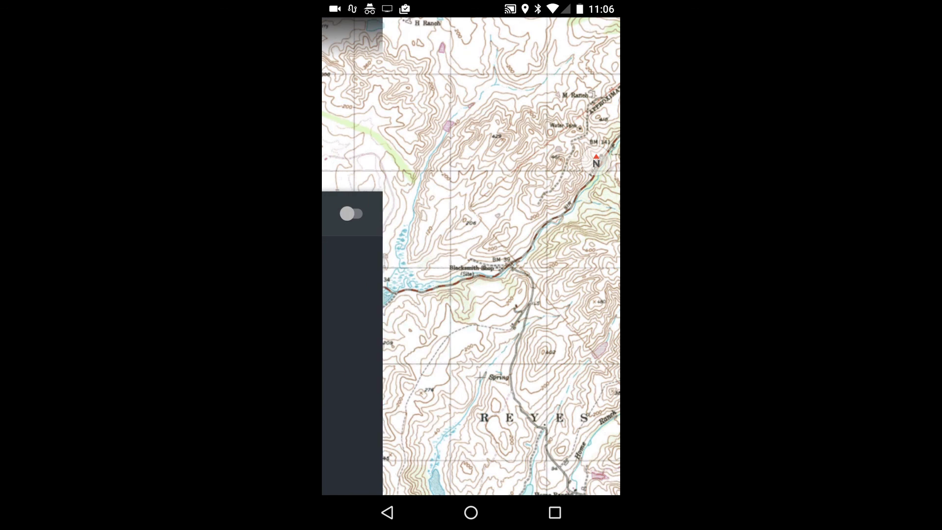
pyautogui.click(589, 214)
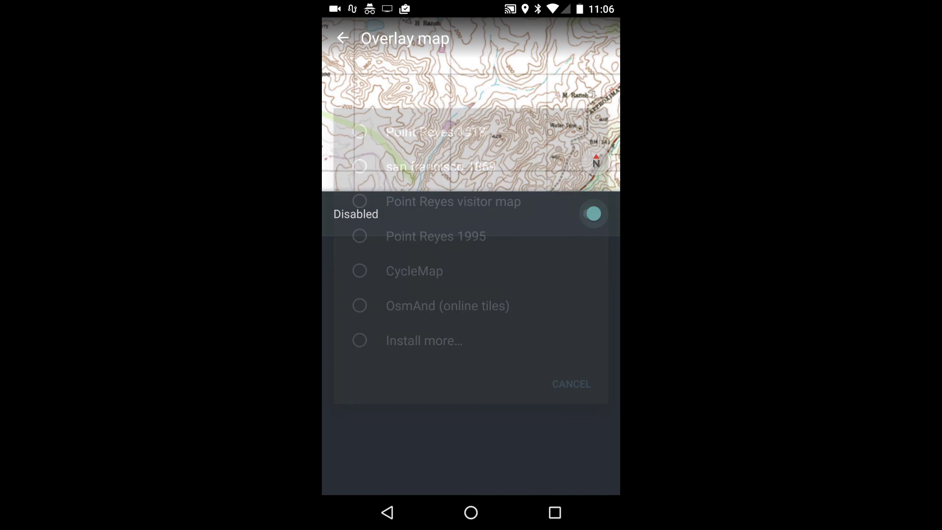
pyautogui.click(435, 131)
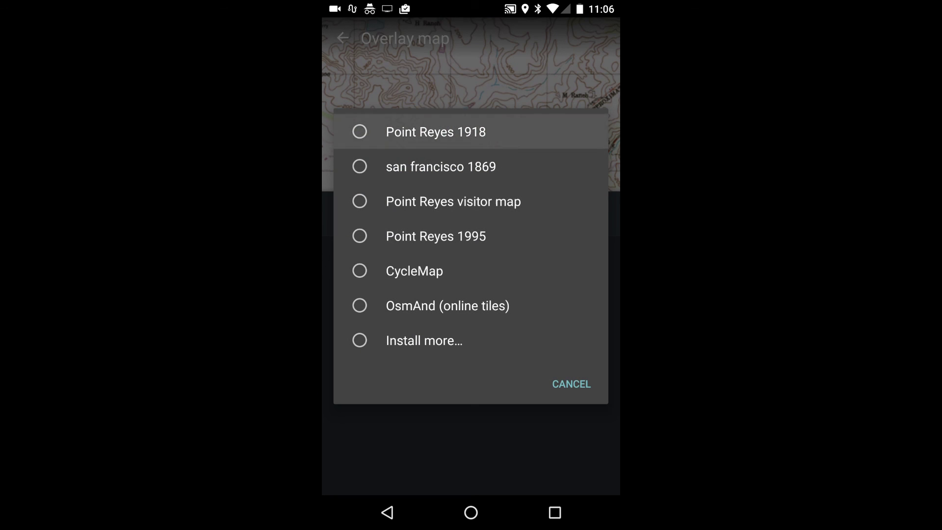
pyautogui.press('Escape')
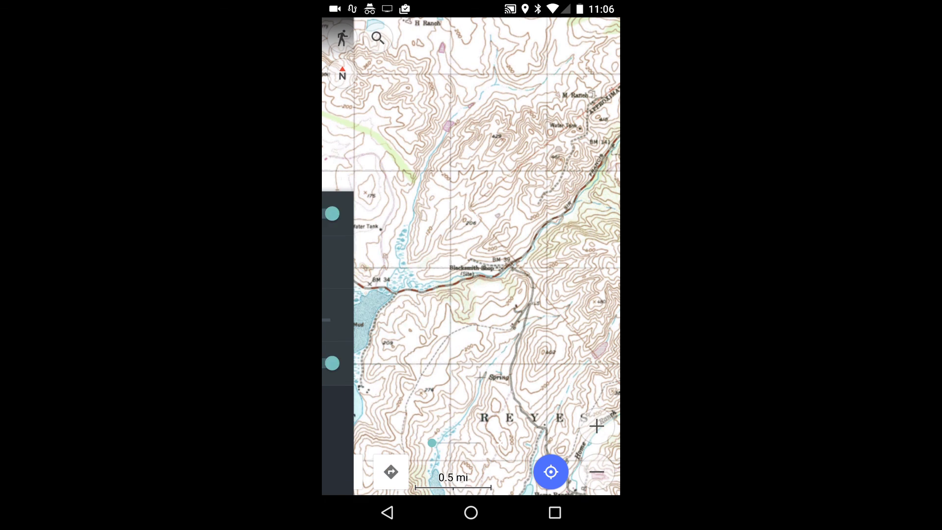
pyautogui.moveTo(450, 443); pyautogui.dragTo(474, 443)
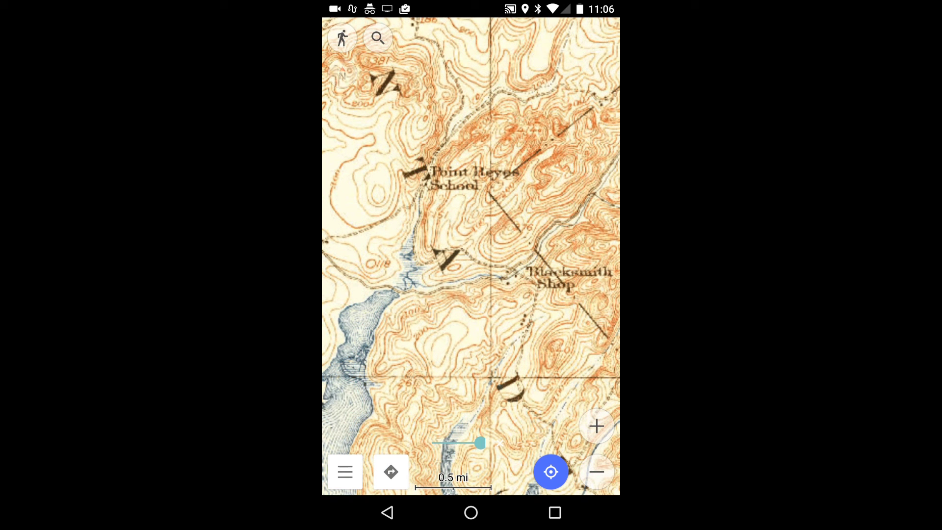
pyautogui.moveTo(474, 443); pyautogui.dragTo(432, 443)
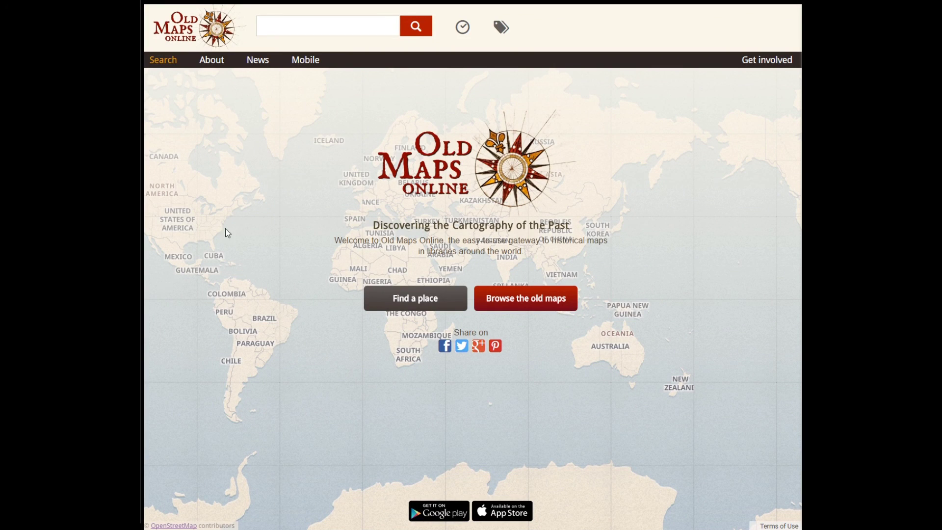
# On the Old Maps Online website, search for Point Reyes and browse the list of matching maps.
pyautogui.click(296, 26)
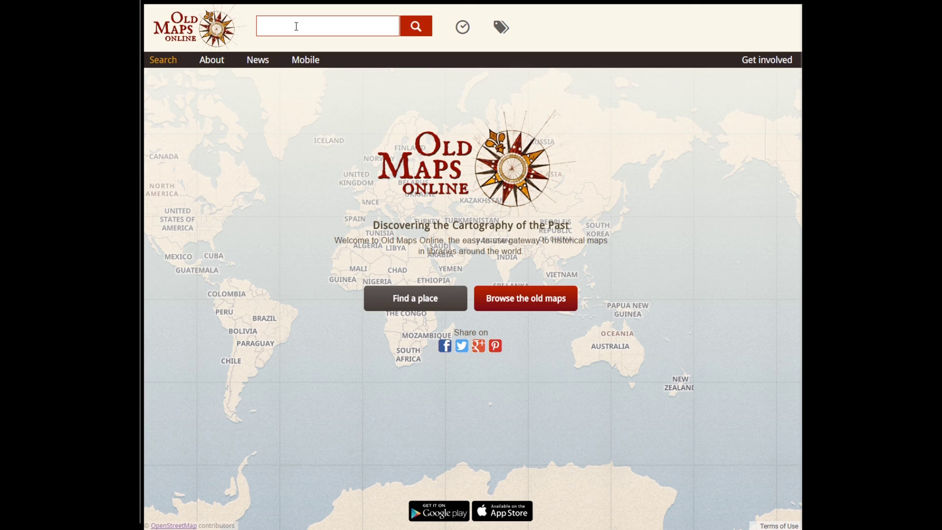
pyautogui.write('Point Reyes')
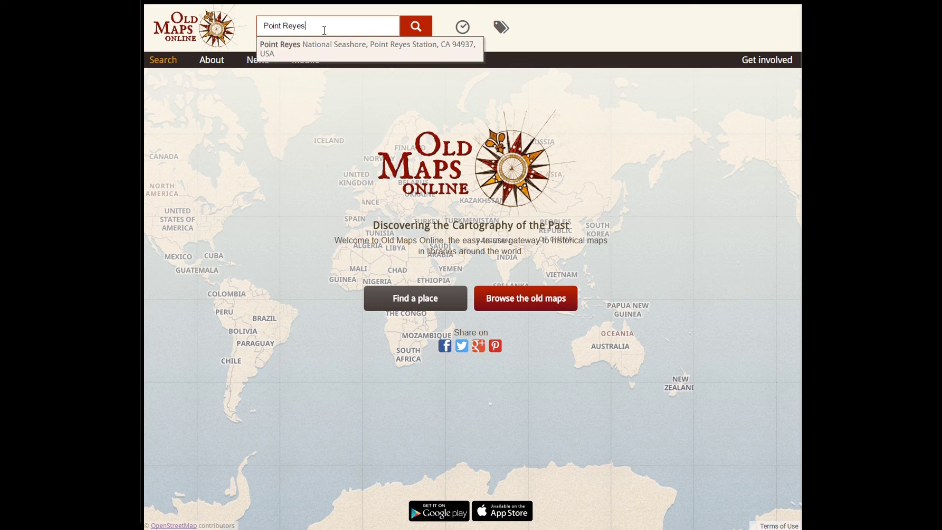
pyautogui.click(410, 32)
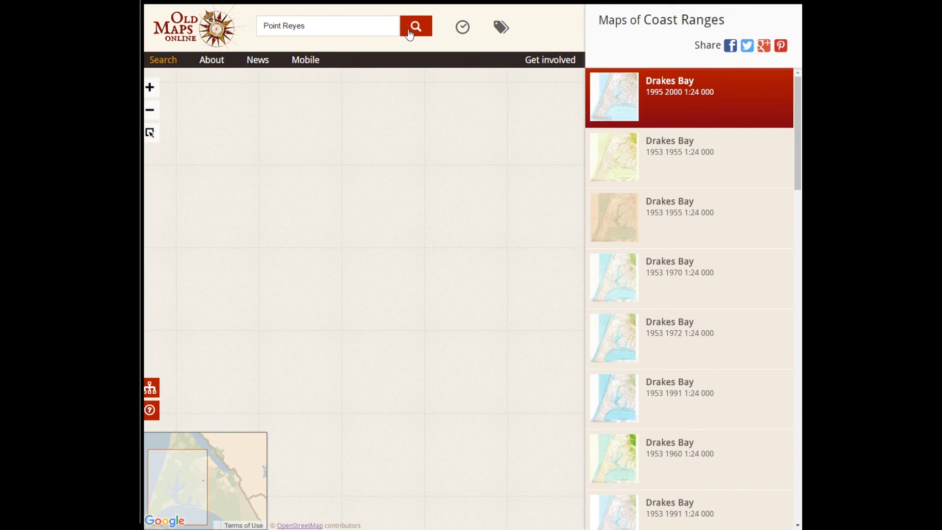
pyautogui.scroll(-10, 798, 196)
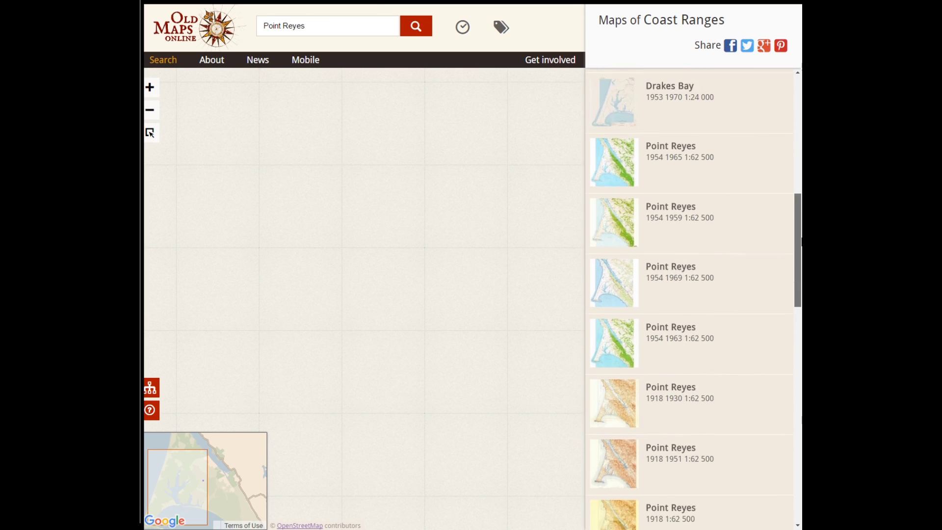
# Move the start of the map date range towards 1800 and browse the descriptions of the contributing map collections.
pyautogui.click(463, 27)
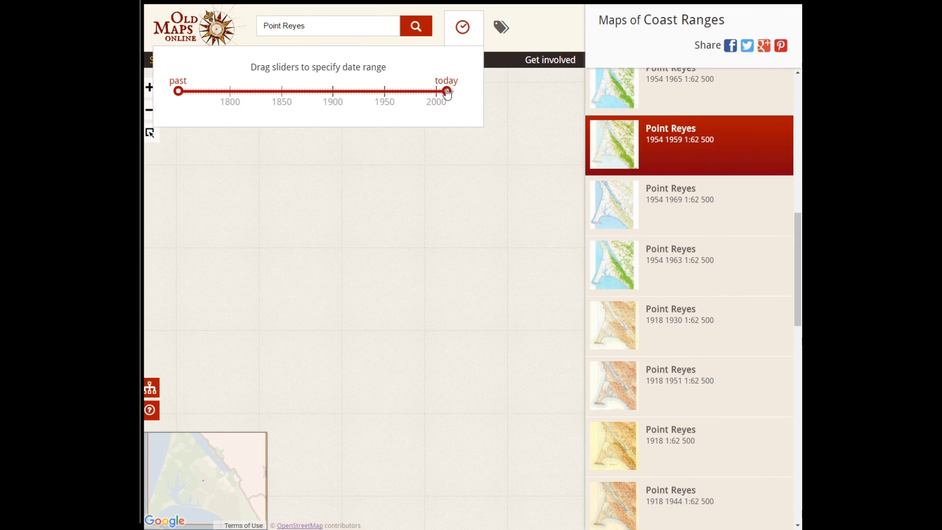
pyautogui.moveTo(179, 90); pyautogui.dragTo(221, 96)
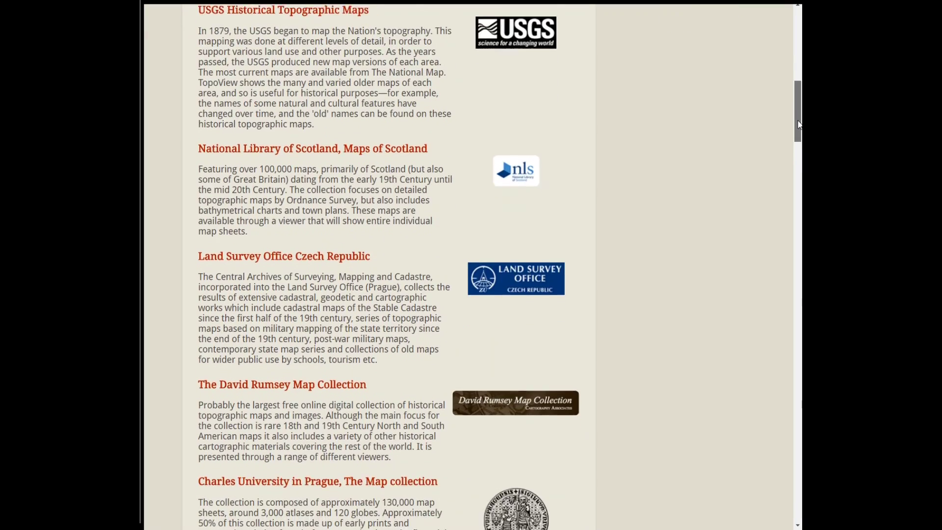
pyautogui.scroll(-4, 796, 147)
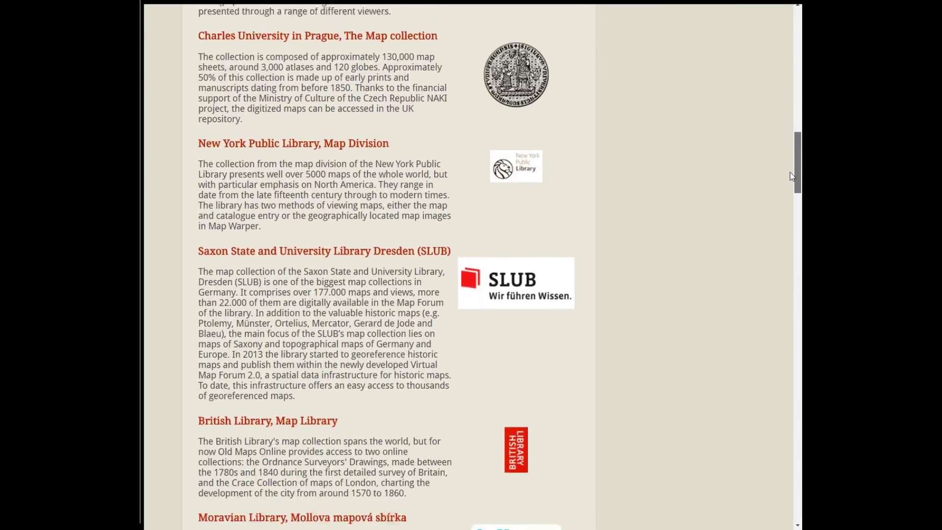